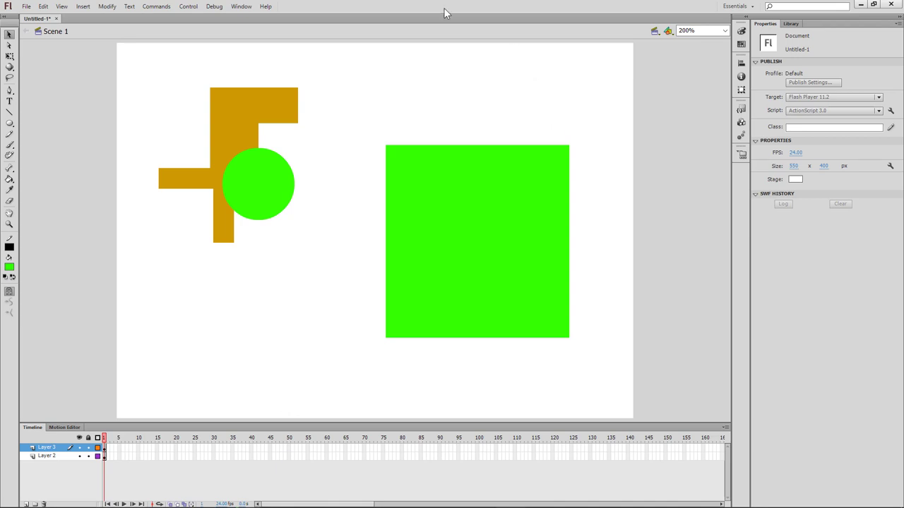
- Close the Untitled-1 document and discard its unsaved changes
left_click(56, 18)
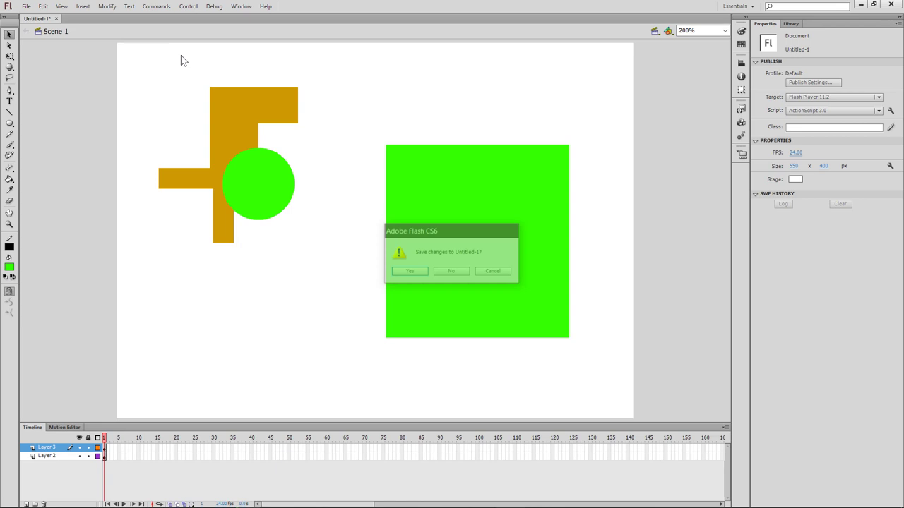
left_click(460, 273)
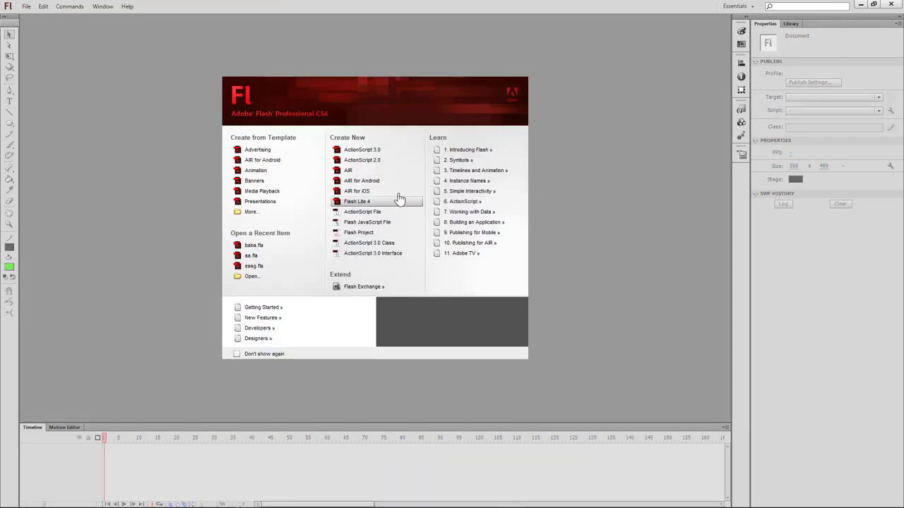
- Create a new ActionScript 3.0 document, fit its stage in the window and choose the Oval Tool
left_click(365, 151)
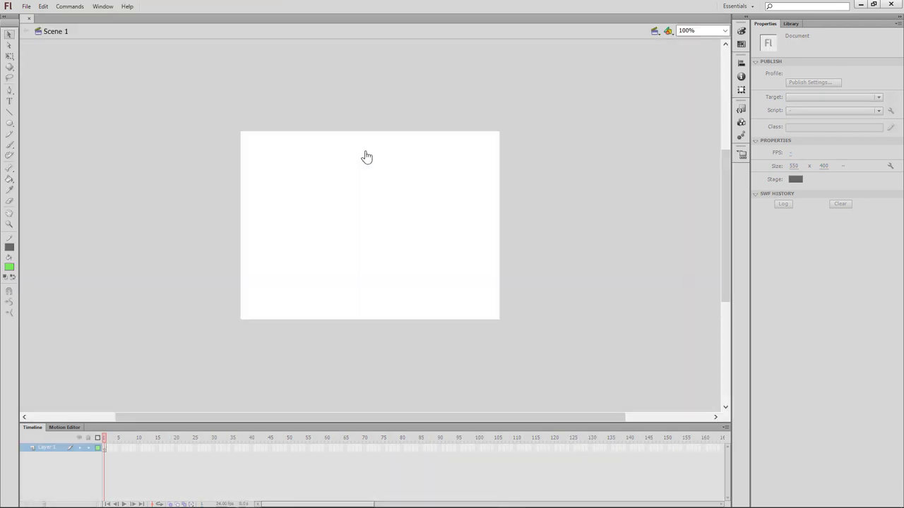
left_click(724, 30)
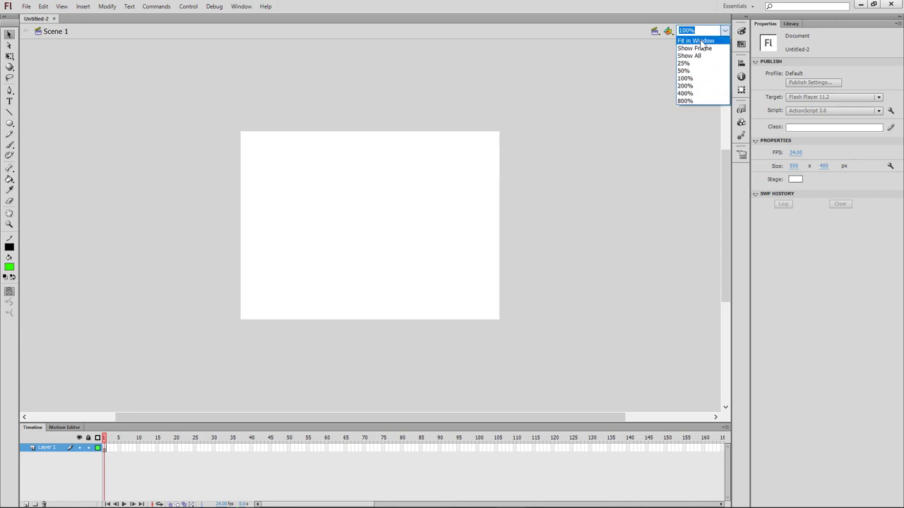
left_click(696, 41)
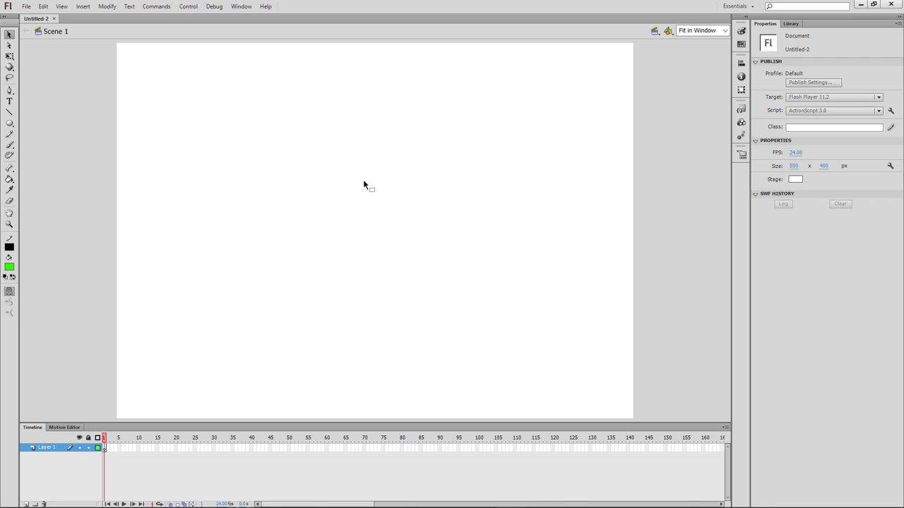
left_click(10, 124)
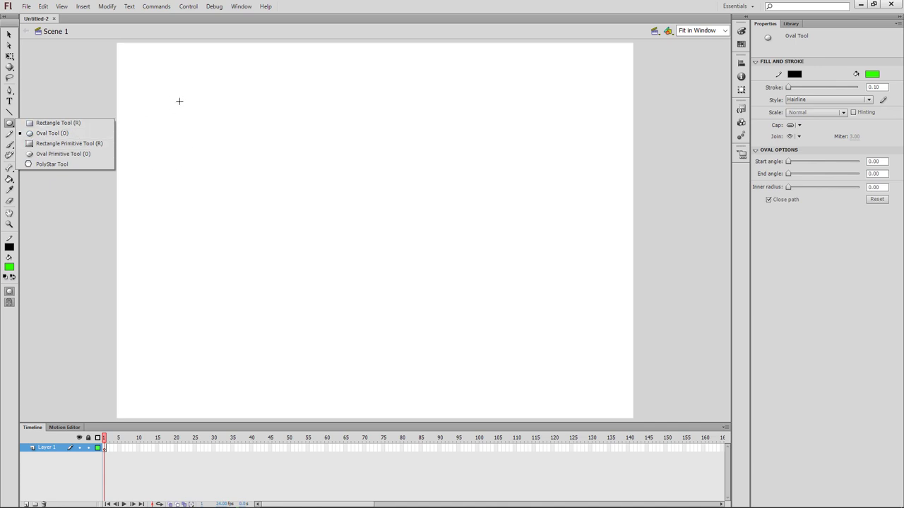
- Draw a 114.80 × 114.80 green circle near the stage's top-left and set its stroke to none
mouse_move(179, 102)
left_mouse_down()
mouse_move(197, 137)
mouse_move(269, 204)
mouse_move(262, 167)
mouse_move(349, 175)
mouse_move(250, 212)
mouse_move(310, 168)
mouse_move(315, 136)
mouse_move(274, 190)
mouse_move(294, 193)
mouse_move(307, 117)
mouse_move(241, 221)
mouse_move(264, 204)
mouse_move(256, 177)
mouse_move(250, 231)
mouse_move(290, 201)
mouse_move(304, 206)
mouse_move(304, 198)
mouse_move(289, 212)
mouse_move(270, 198)
mouse_move(273, 146)
mouse_move(260, 202)
mouse_move(297, 151)
mouse_move(336, 154)
mouse_move(329, 121)
mouse_move(248, 106)
mouse_move(299, 136)
mouse_move(215, 110)
mouse_move(315, 162)
mouse_move(284, 139)
mouse_move(339, 166)
mouse_move(276, 141)
mouse_move(382, 177)
mouse_move(358, 167)
mouse_move(367, 173)
mouse_move(347, 125)
mouse_move(329, 165)
mouse_move(298, 156)
mouse_move(347, 186)
mouse_move(278, 151)
mouse_move(290, 157)
left_mouse_up()
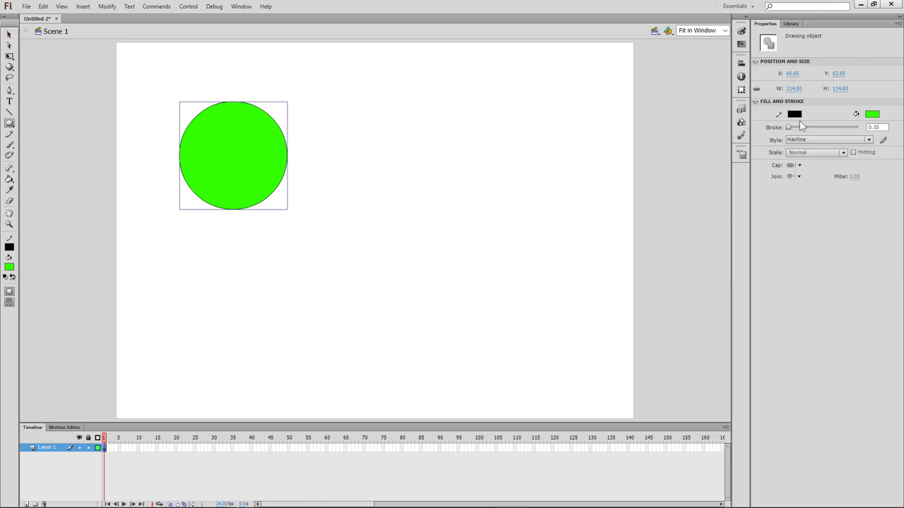
left_click(794, 114)
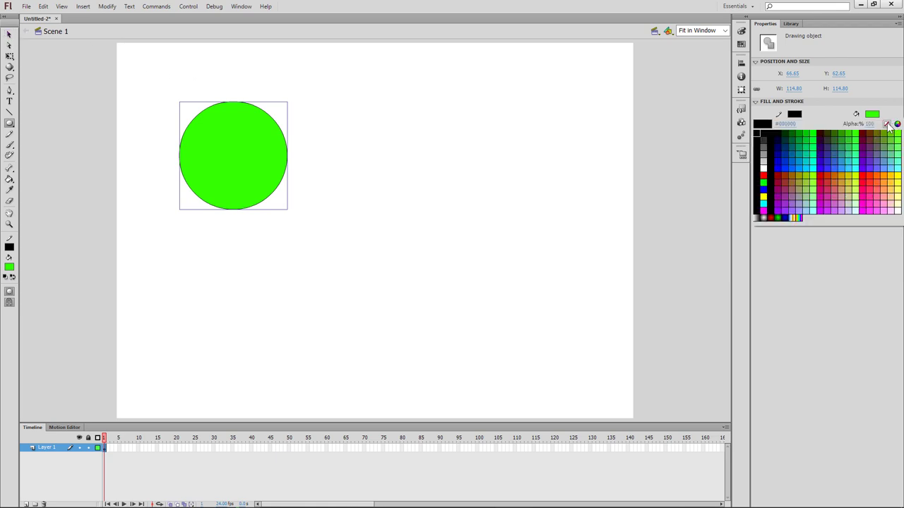
left_click(887, 123)
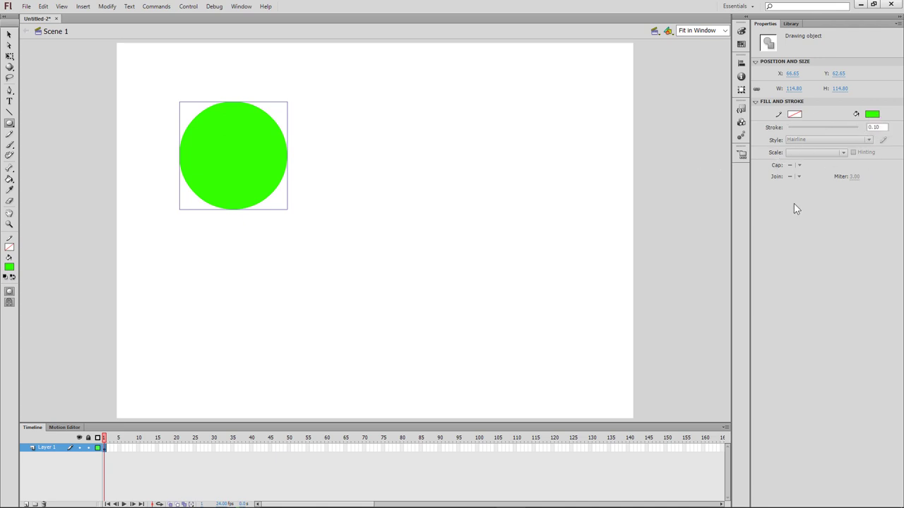
- Drag the circle up and left toward the stage's top-left corner, then deselect it
left_click(8, 35)
mouse_move(219, 151)
left_mouse_down()
mouse_move(191, 137)
mouse_move(185, 120)
left_mouse_up()
left_click(387, 200)
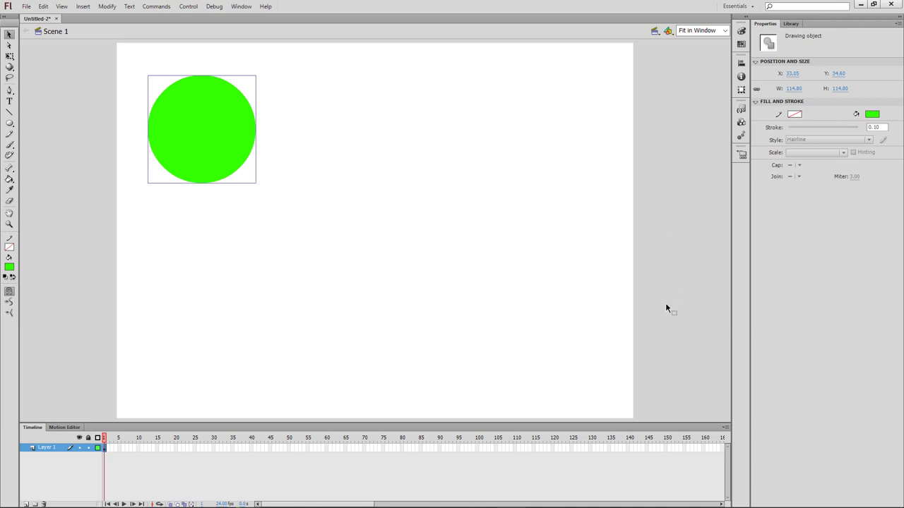
left_click(650, 250)
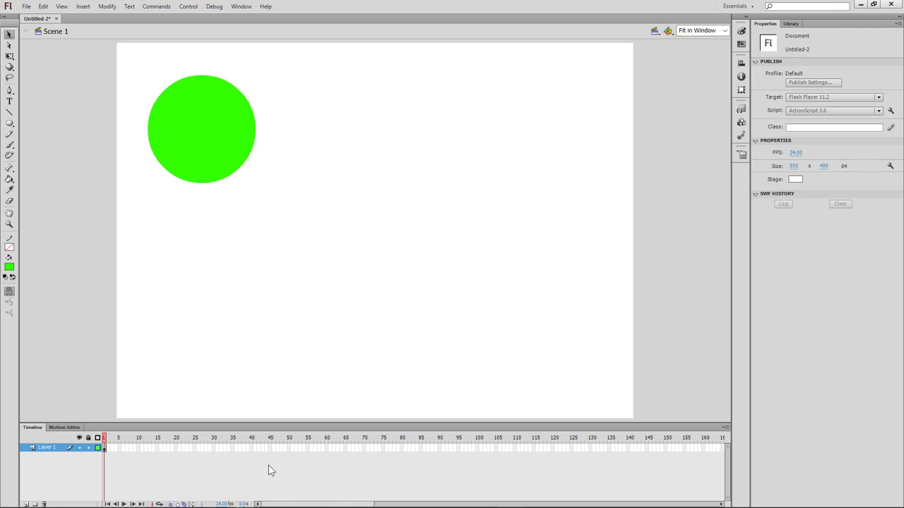
left_click(176, 448)
left_click(180, 449)
left_click_drag(185, 451, 190, 451)
left_click(195, 135)
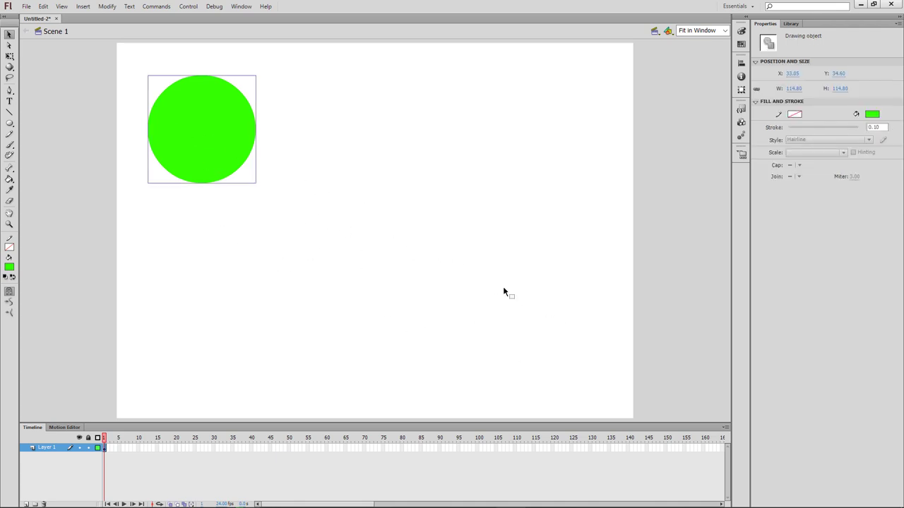
left_click(190, 449)
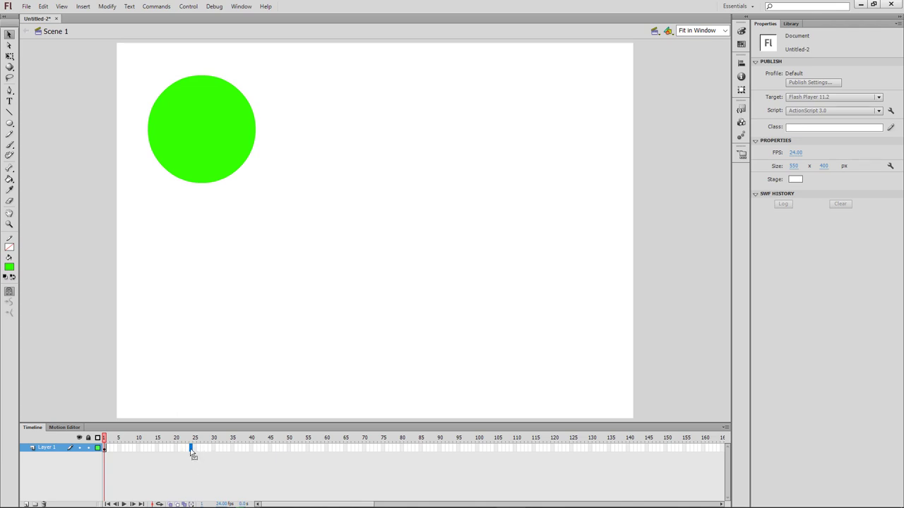
- Insert frames on Layer 1 up to frame 24
right_click(191, 453)
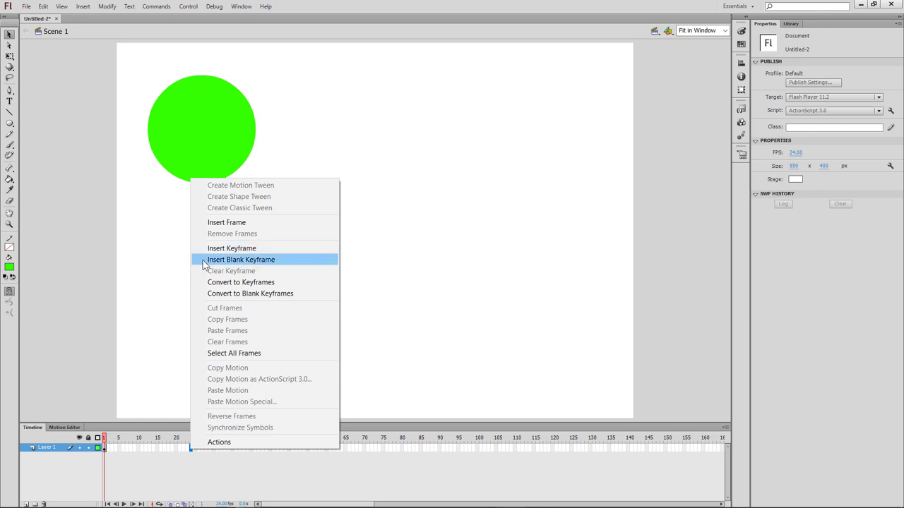
left_click(255, 222)
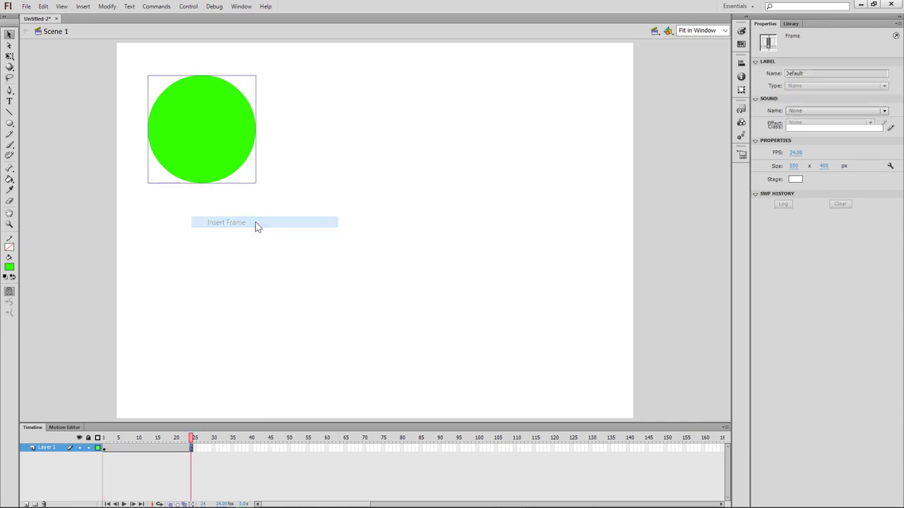
left_click(209, 471)
- Check the circle is still on stage by switching between frames 1 and 5
left_click(110, 452)
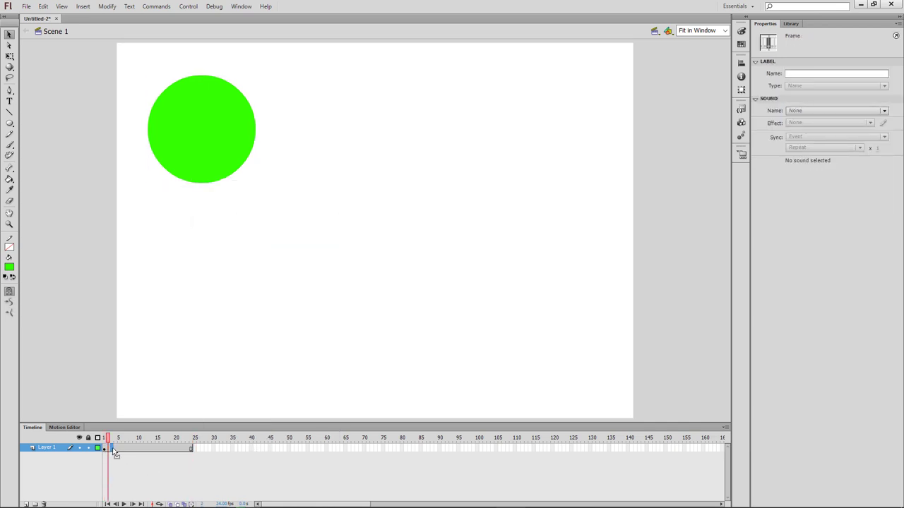
left_click(115, 454)
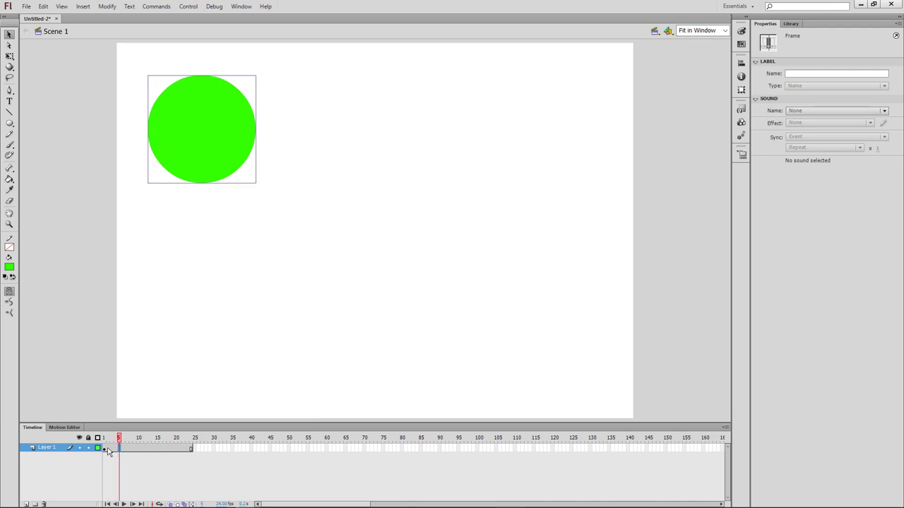
left_click(105, 453)
left_click(104, 452)
left_click(115, 438)
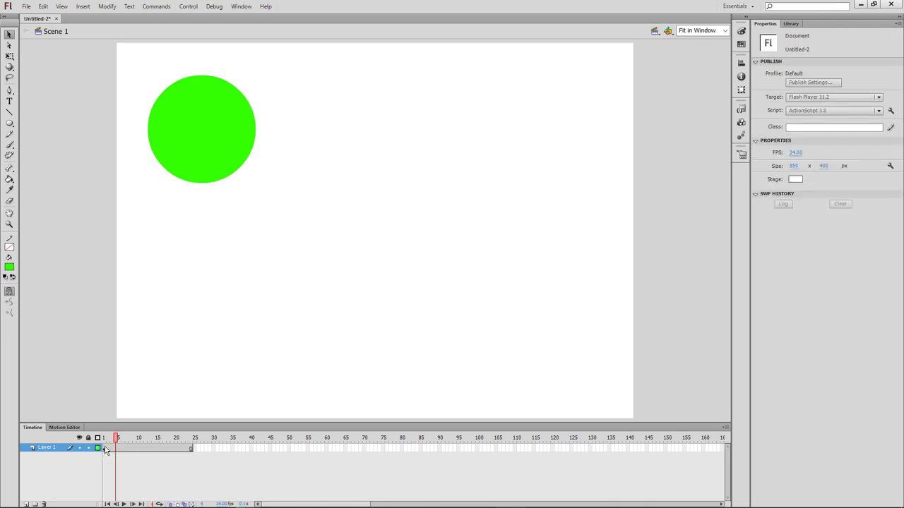
left_click(104, 449)
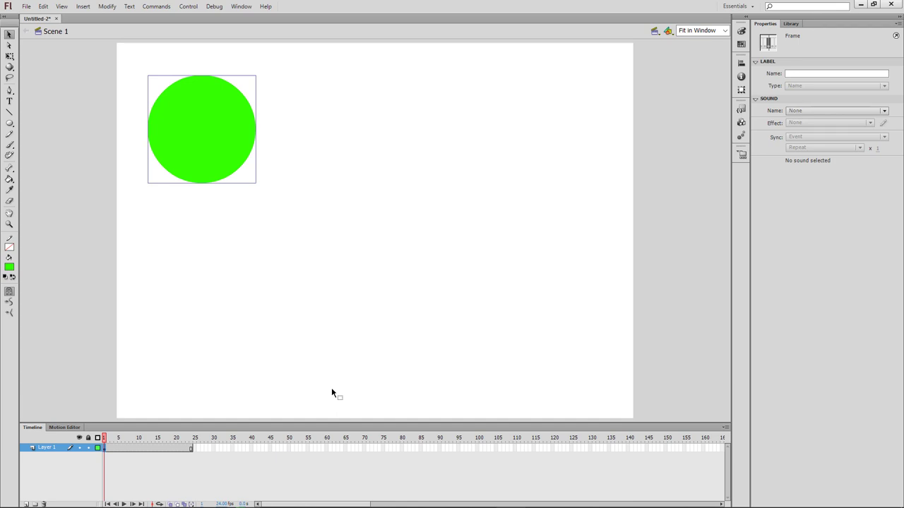
left_click(109, 442)
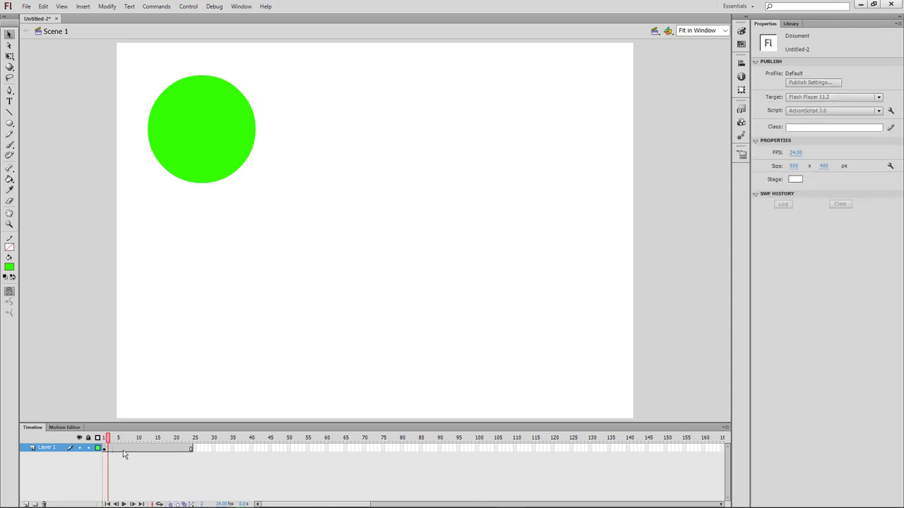
left_click(118, 449)
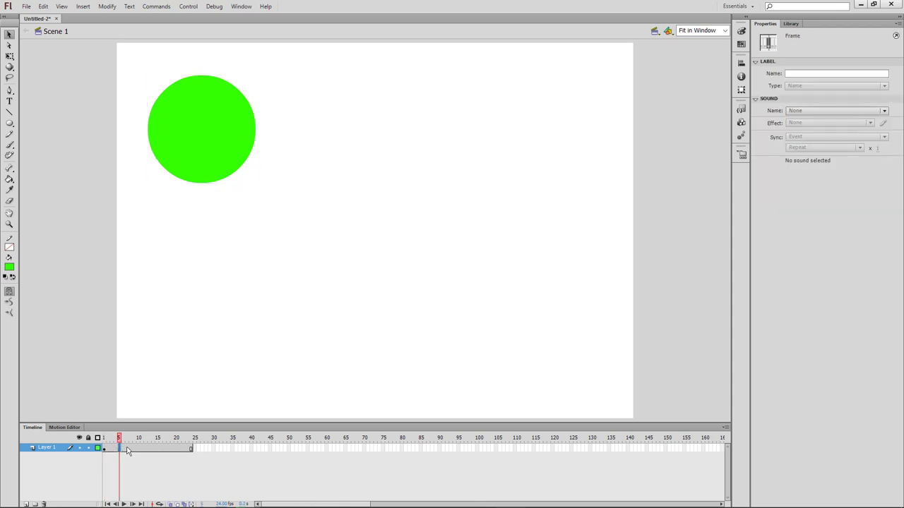
left_click(131, 449)
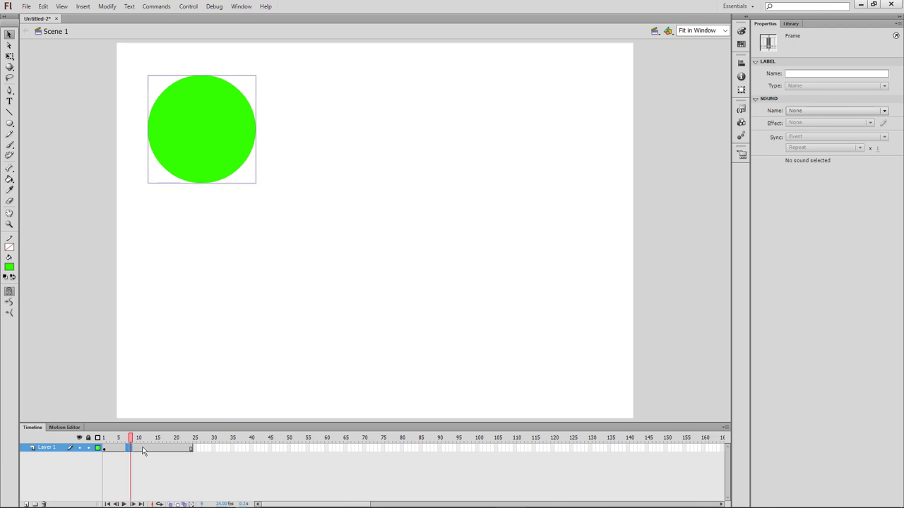
left_click(103, 449)
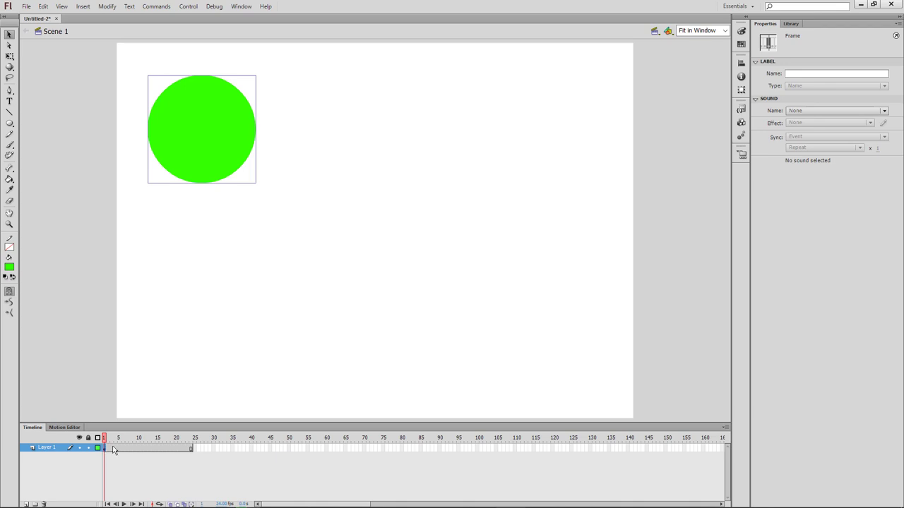
left_click_drag(107, 448, 137, 451)
left_click(189, 449)
left_click_drag(176, 437, 105, 438)
left_click(105, 449)
left_click(189, 449)
left_click_drag(113, 445, 131, 445)
left_click(190, 447)
- Insert a keyframe at frame 24 on Layer 1 and select it
right_click(193, 451)
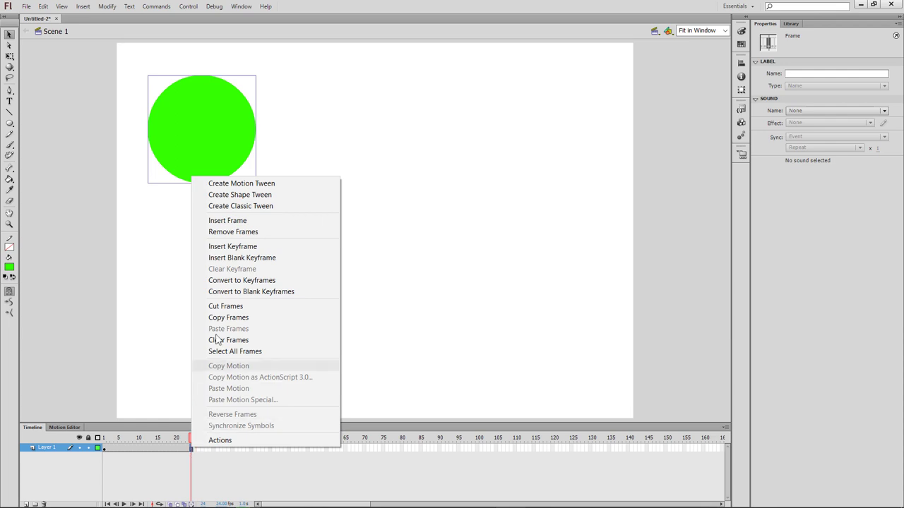
left_click(278, 247)
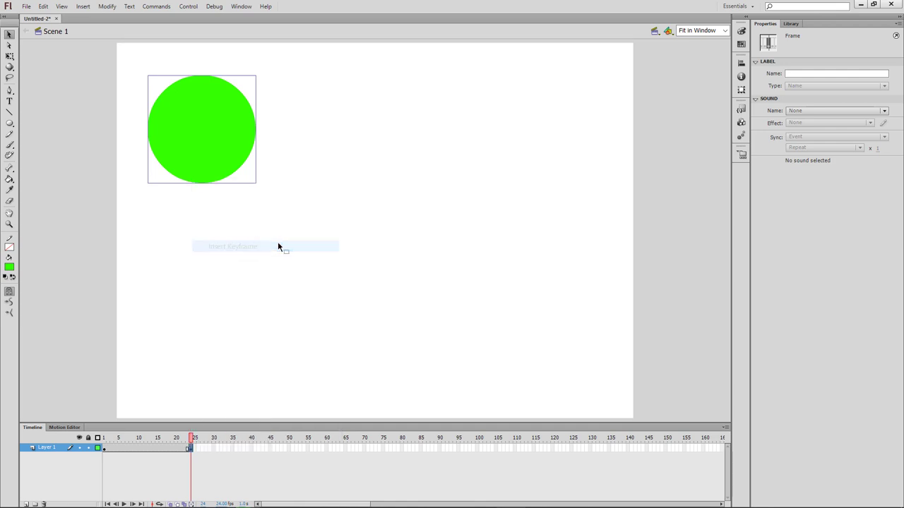
left_click(170, 470)
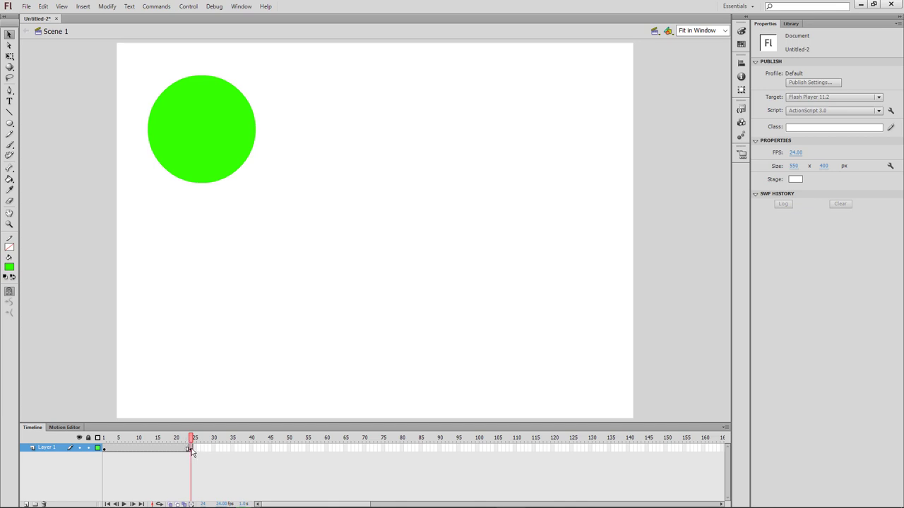
left_click(190, 449)
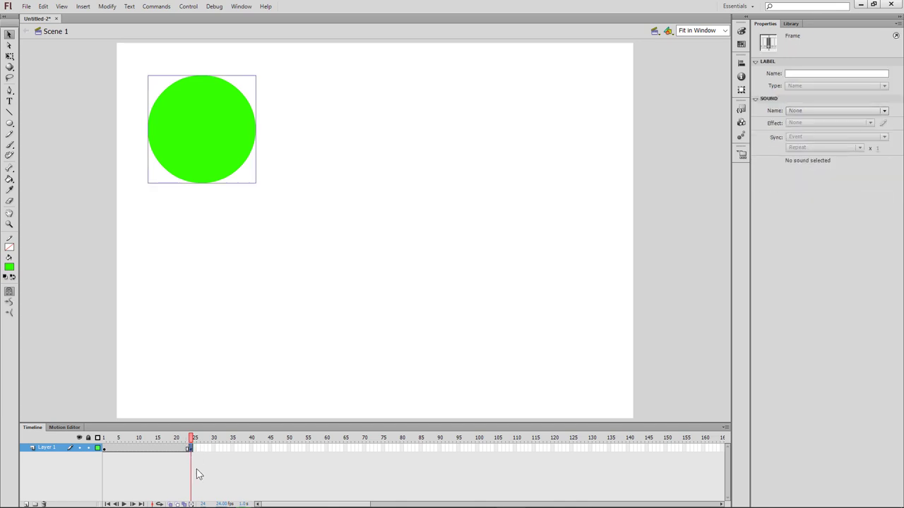
left_click(197, 468)
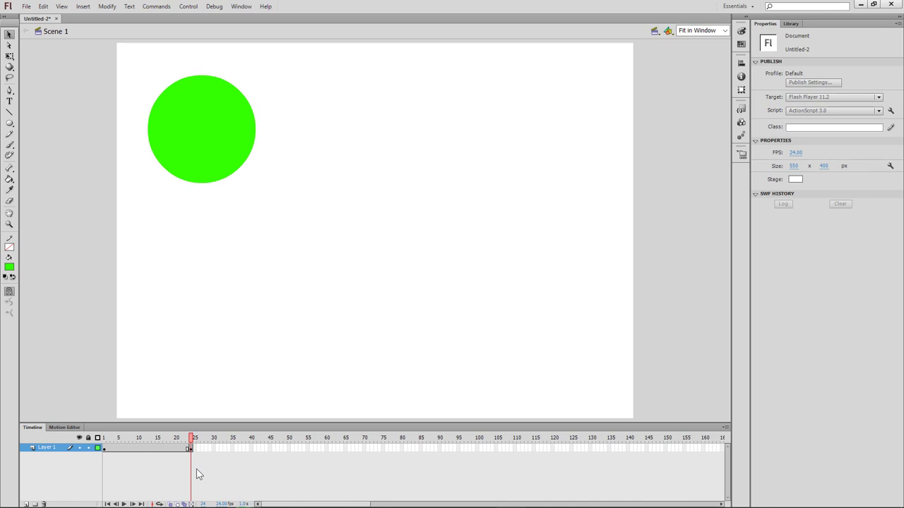
left_click(191, 449)
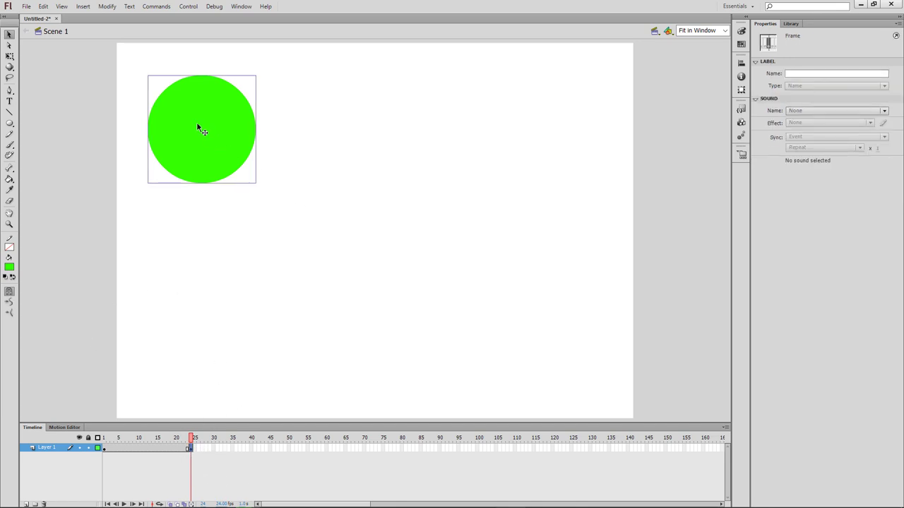
left_click_drag(197, 123, 545, 326)
left_click(592, 371)
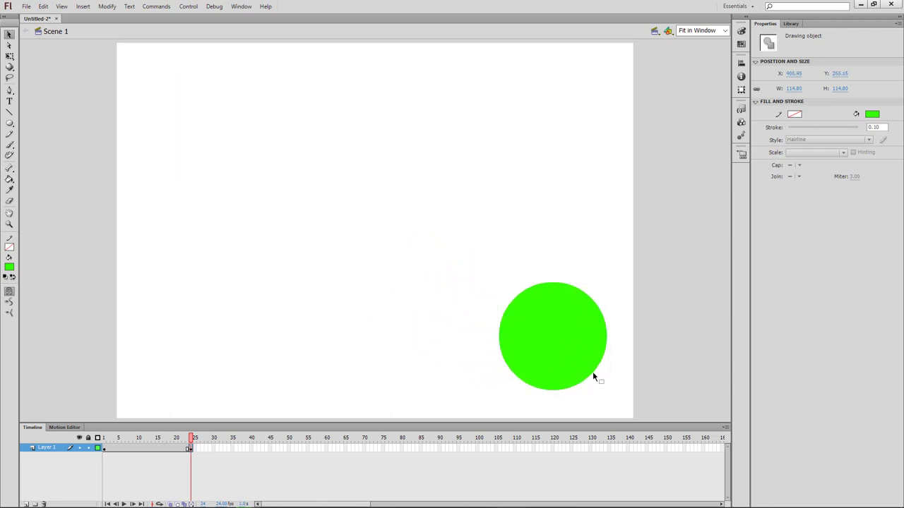
left_click_drag(192, 442, 103, 442)
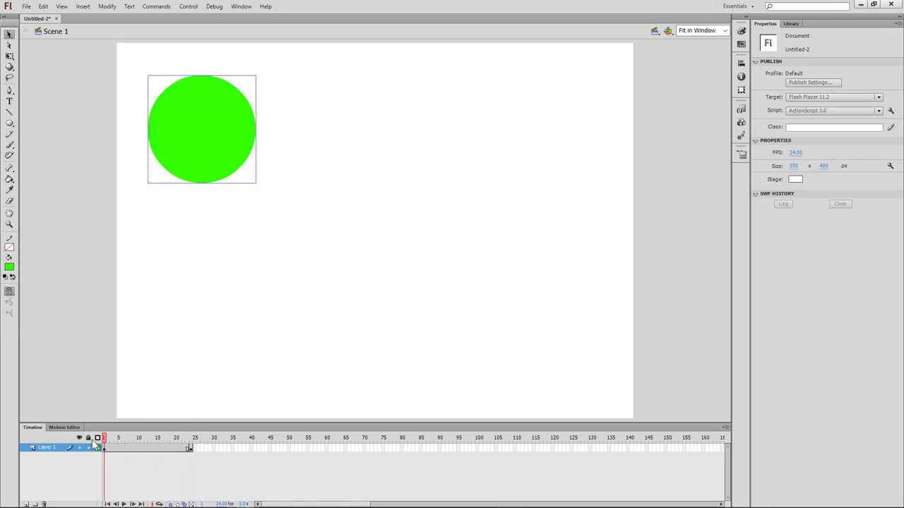
key("Return")
left_click_drag(170, 449, 190, 453)
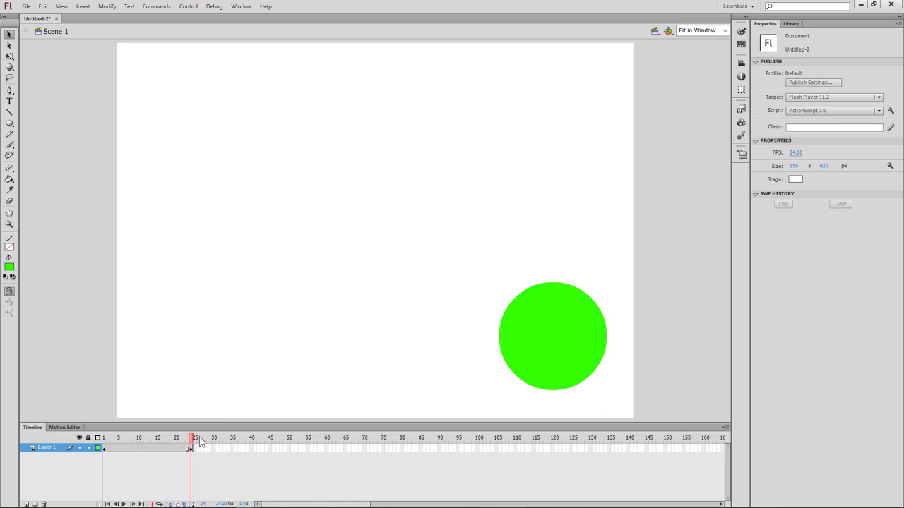
left_click_drag(192, 440, 105, 461)
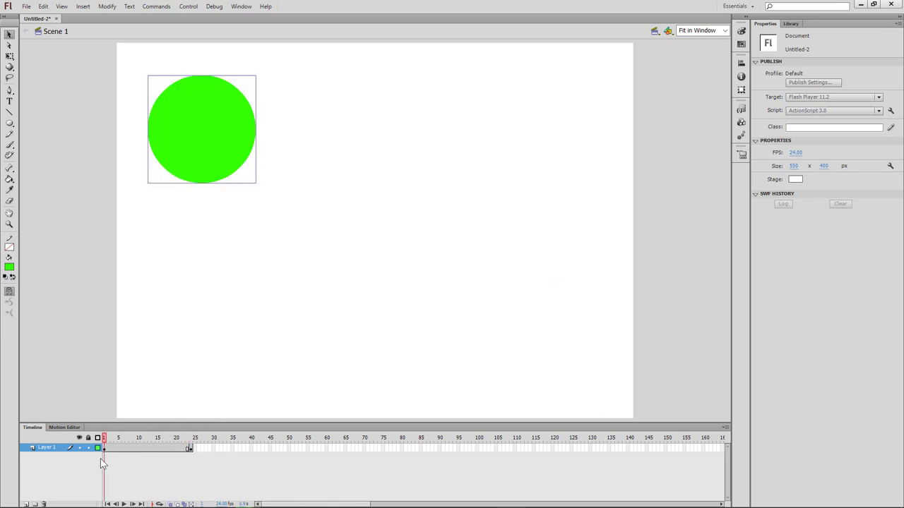
left_click(107, 450)
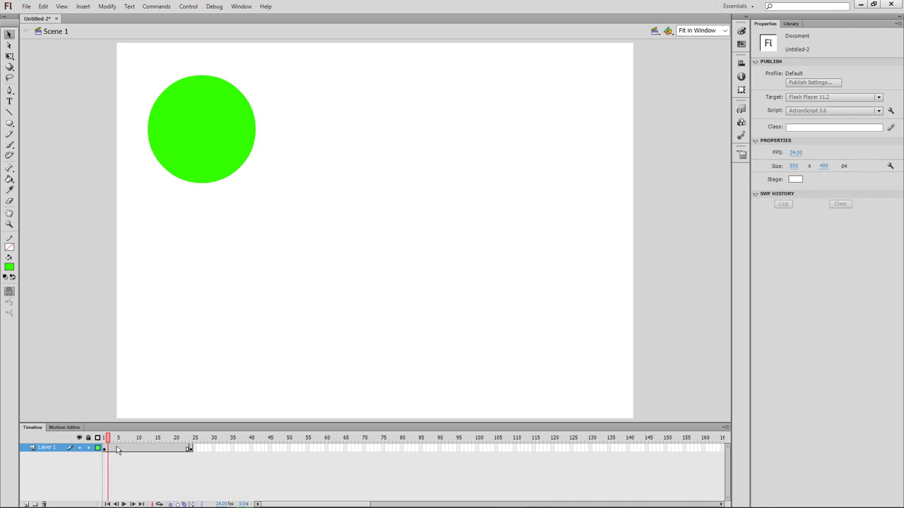
mouse_move(108, 442)
left_mouse_down()
mouse_move(188, 451)
mouse_move(102, 449)
mouse_move(192, 449)
mouse_move(100, 447)
left_mouse_up()
- Create a classic tween between the keyframes at frames 1 and 24
right_click(151, 449)
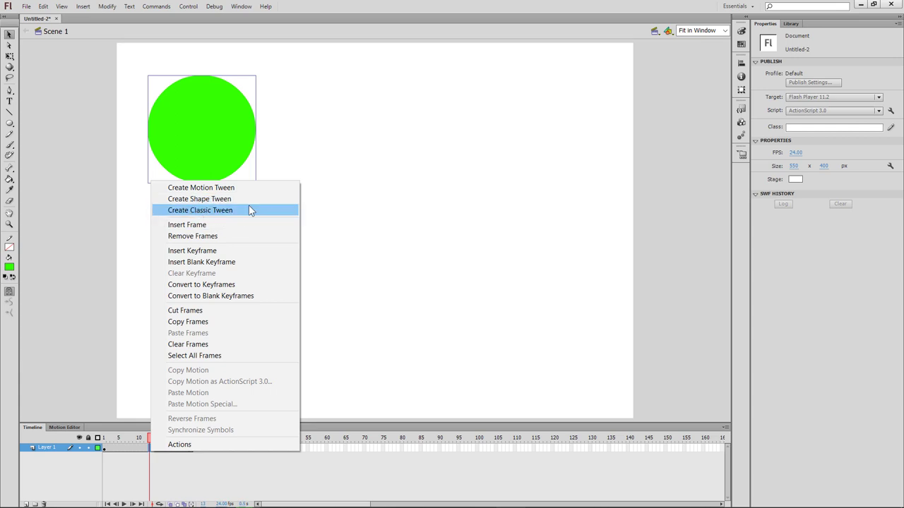
left_click(168, 213)
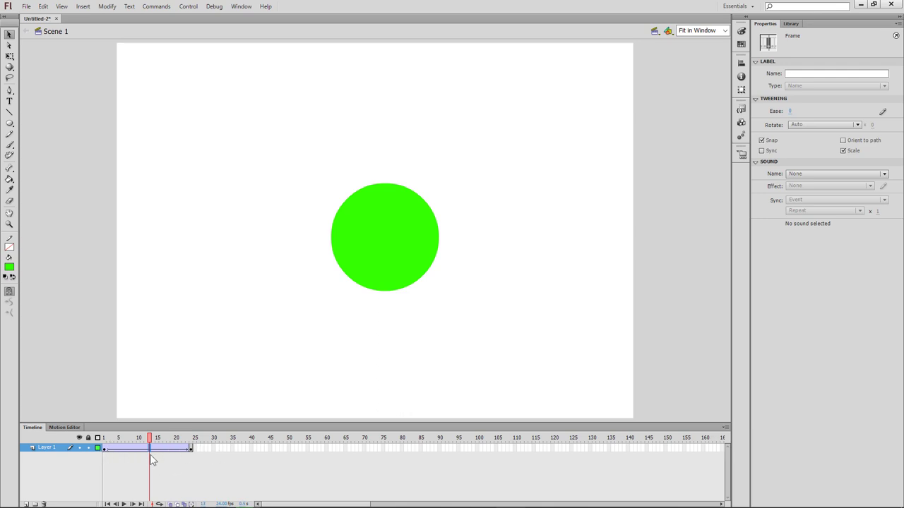
left_click_drag(148, 443, 175, 459)
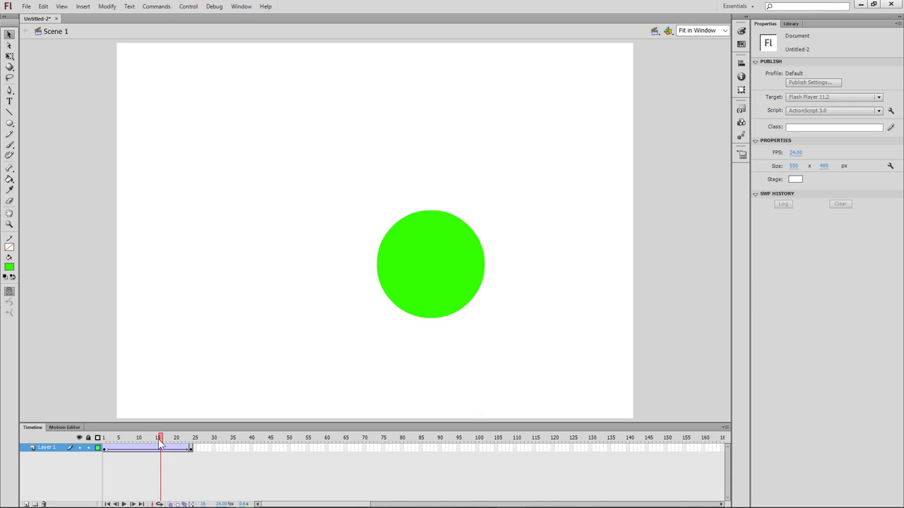
left_click_drag(160, 442, 100, 459)
- Preview the tween by jumping between frames 1 and 24, scrubbing, and playing it with Enter
left_click(106, 456)
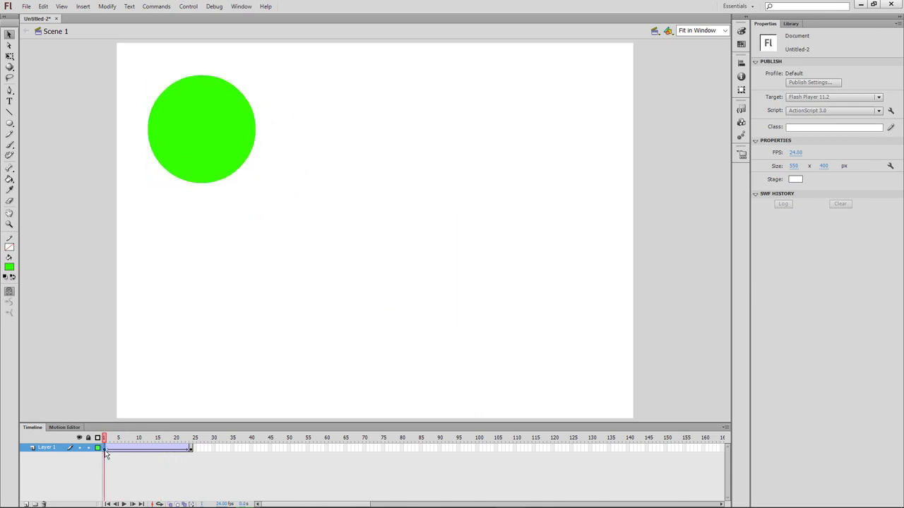
left_click(105, 447)
left_click(191, 448)
left_click(191, 448)
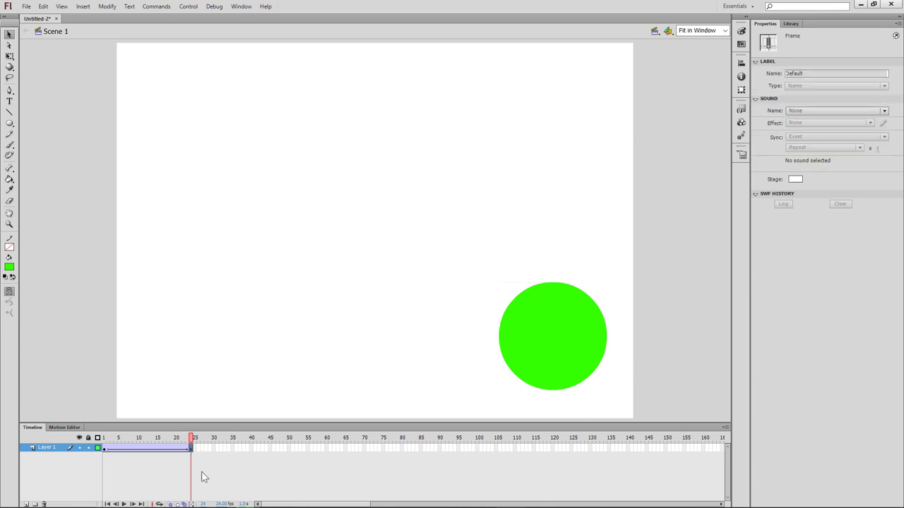
mouse_move(192, 439)
left_mouse_down()
mouse_move(117, 440)
mouse_move(175, 442)
left_mouse_up()
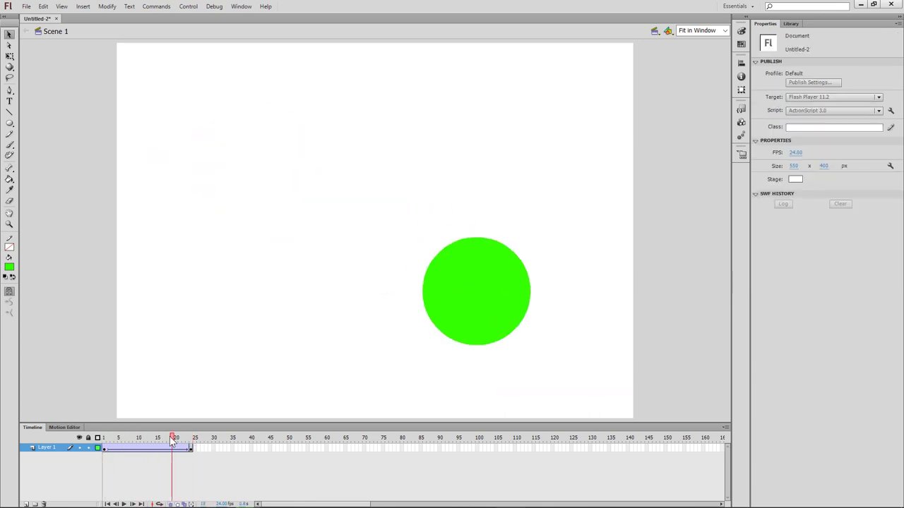
key("Return")
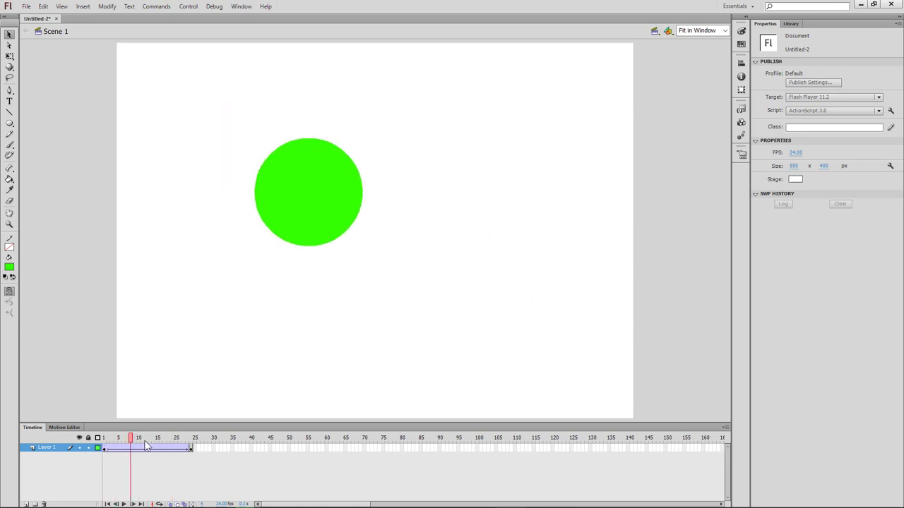
left_click_drag(160, 449, 125, 450)
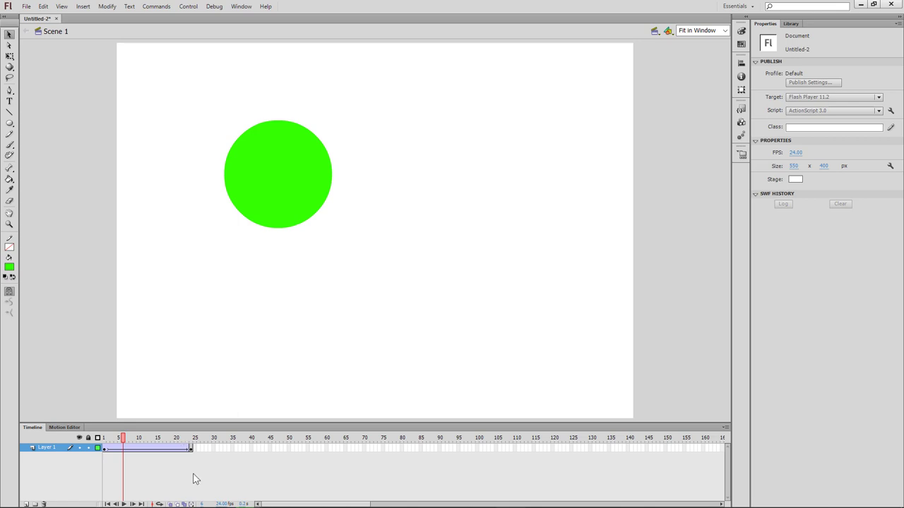
right_click(145, 448)
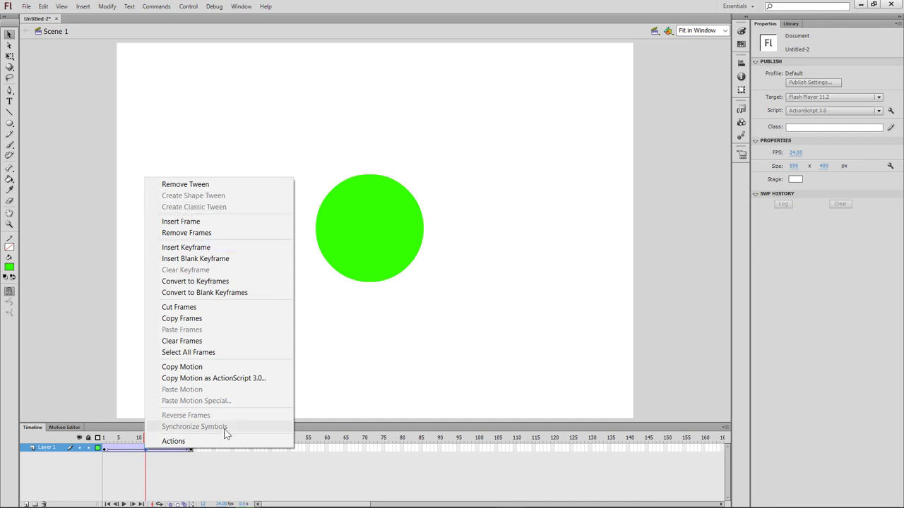
left_click(171, 483)
left_click_drag(146, 439, 96, 452)
key("Return")
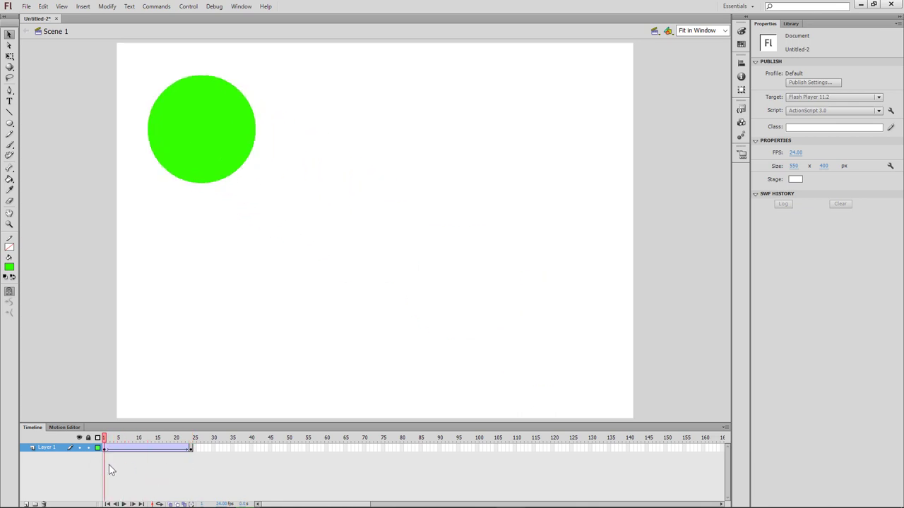
left_click(123, 504)
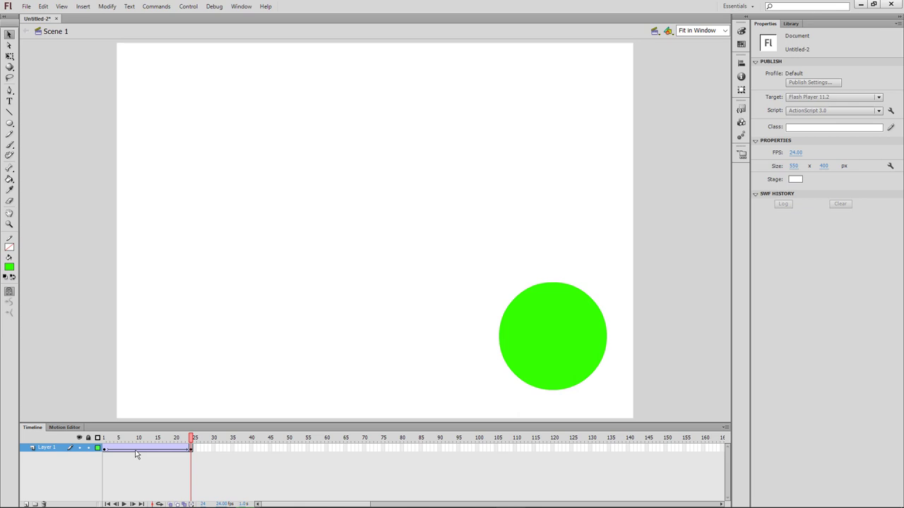
key("ctrl+Return")
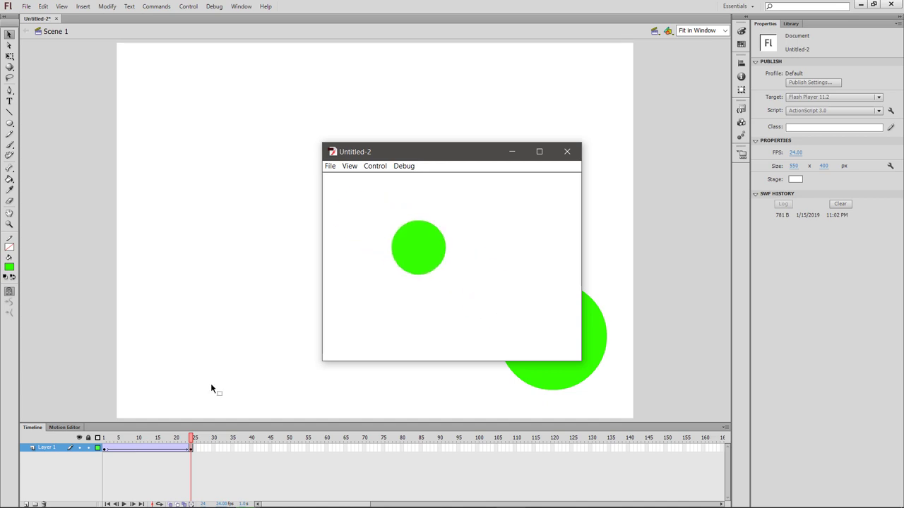
left_click(567, 153)
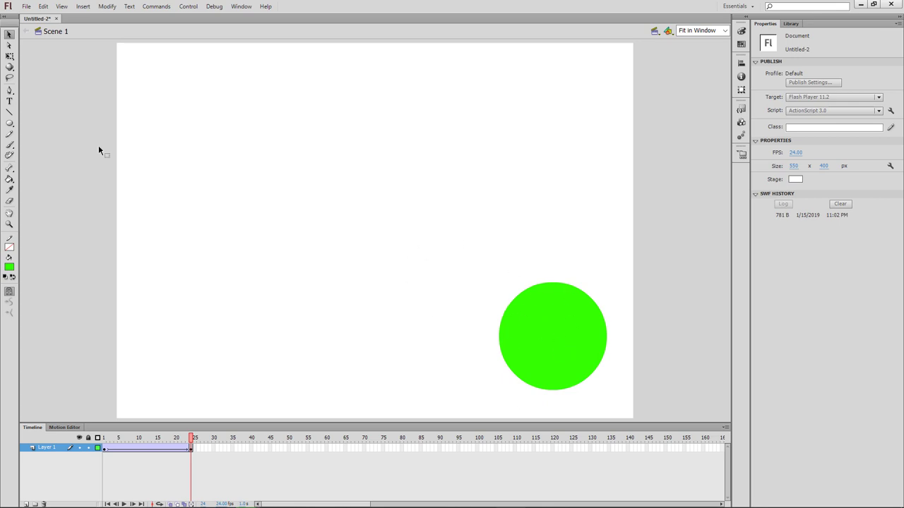
- Select the circle and insert a keyframe at frame 48 on Layer 1
left_click(550, 326)
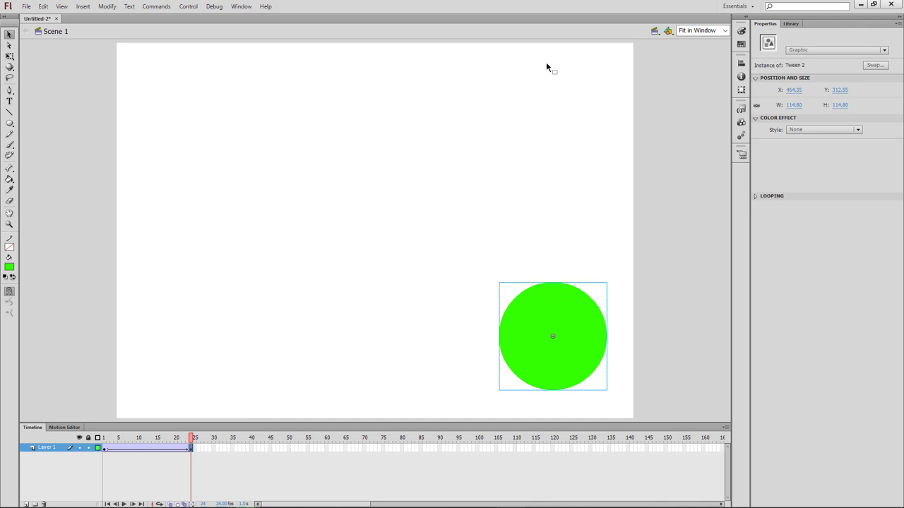
left_click(251, 448)
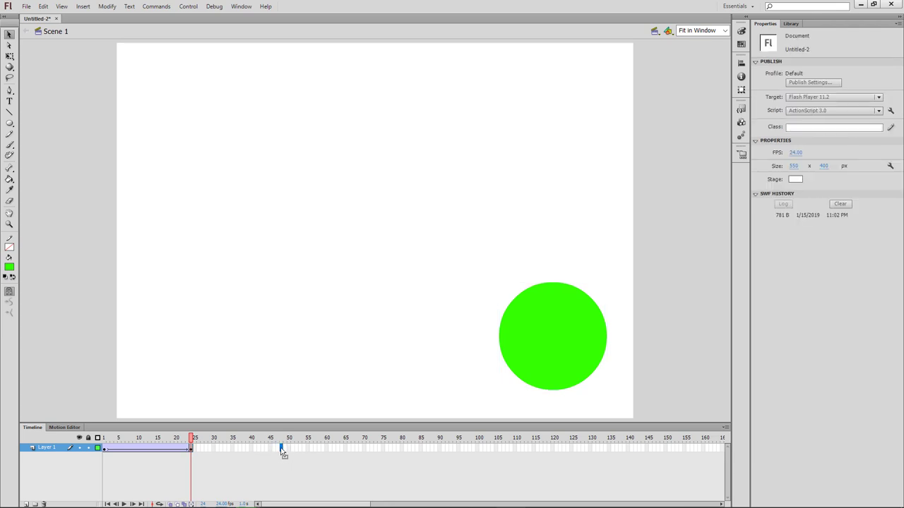
right_click(281, 447)
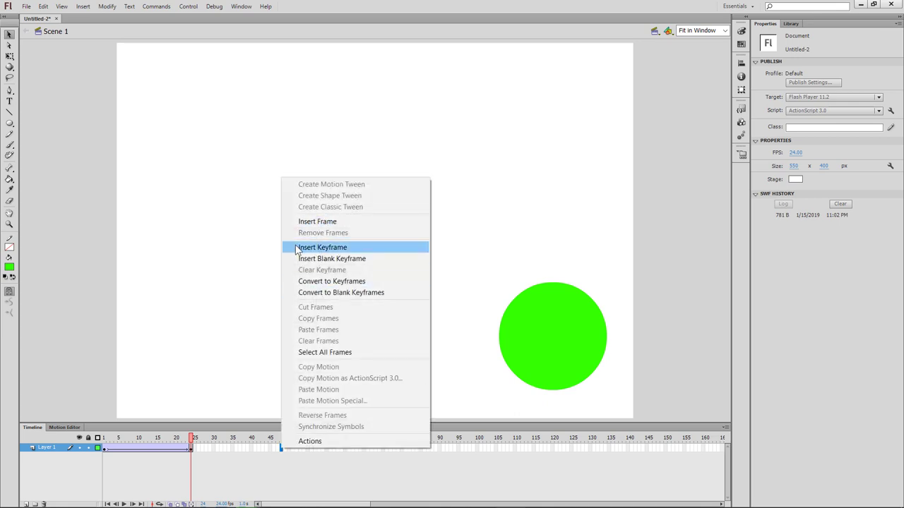
left_click(336, 247)
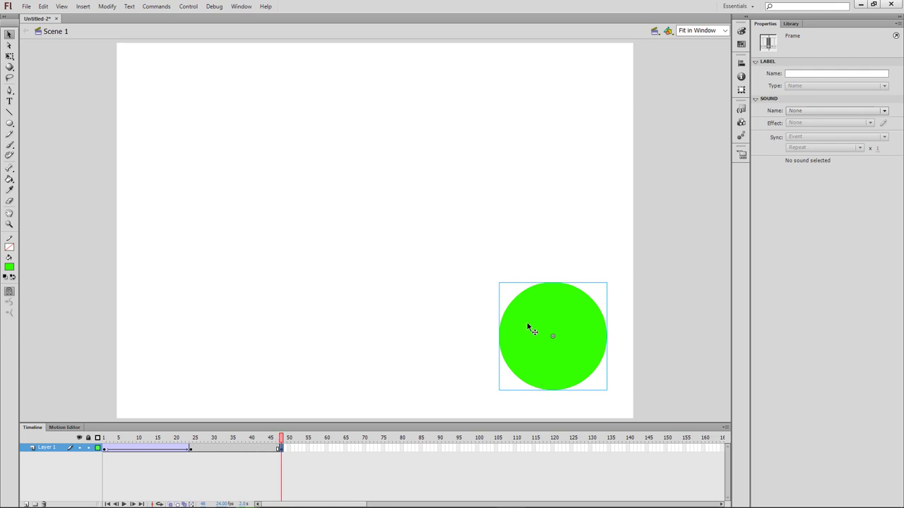
- Drag the circle to the stage's top-right (X 464.35, Y 85.55) at frame 48
left_click_drag(570, 316, 573, 115)
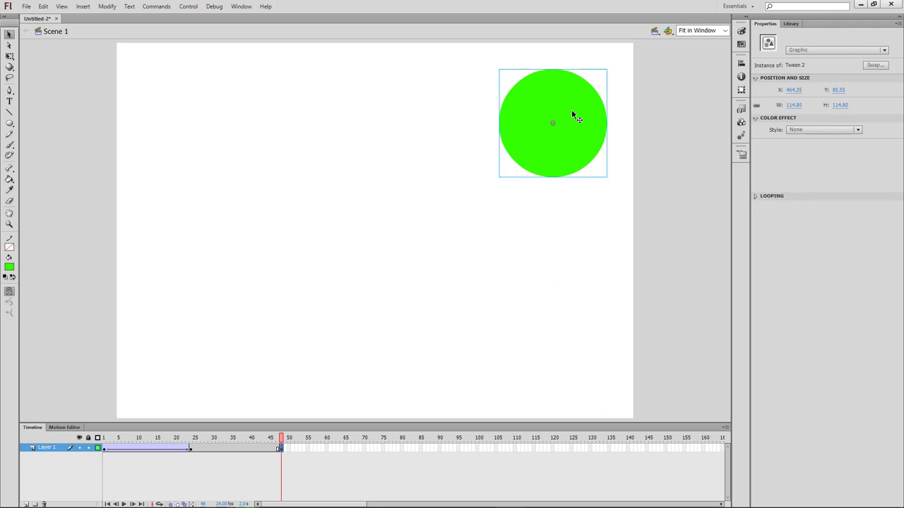
left_click(285, 459)
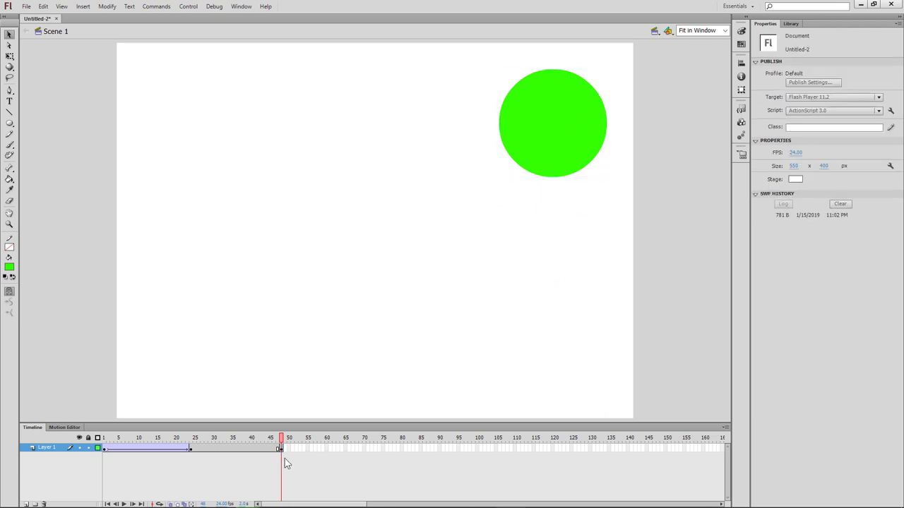
mouse_move(283, 442)
left_mouse_down()
mouse_move(216, 443)
mouse_move(288, 450)
left_mouse_up()
- Create a classic tween across frames 24–48, then rewind and play the whole animation
left_click(236, 449)
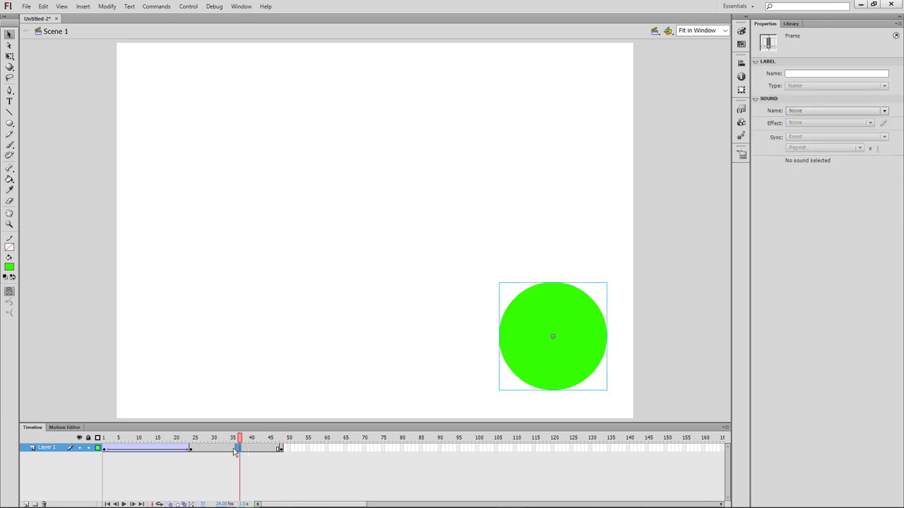
right_click(235, 449)
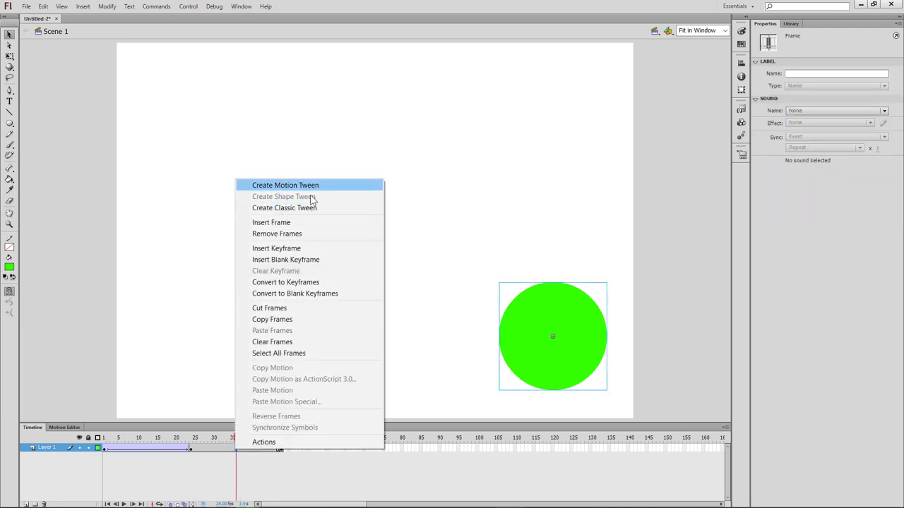
left_click(329, 207)
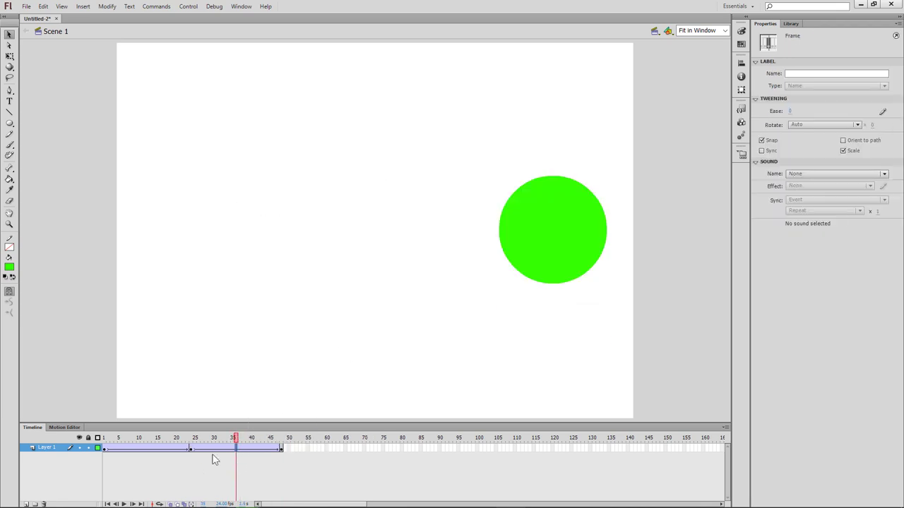
left_click(105, 448)
left_click(118, 484)
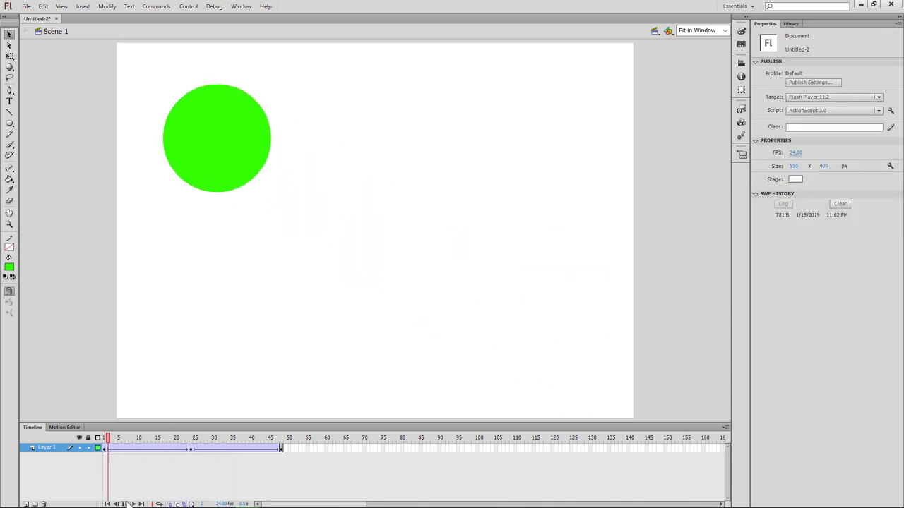
left_click(132, 504)
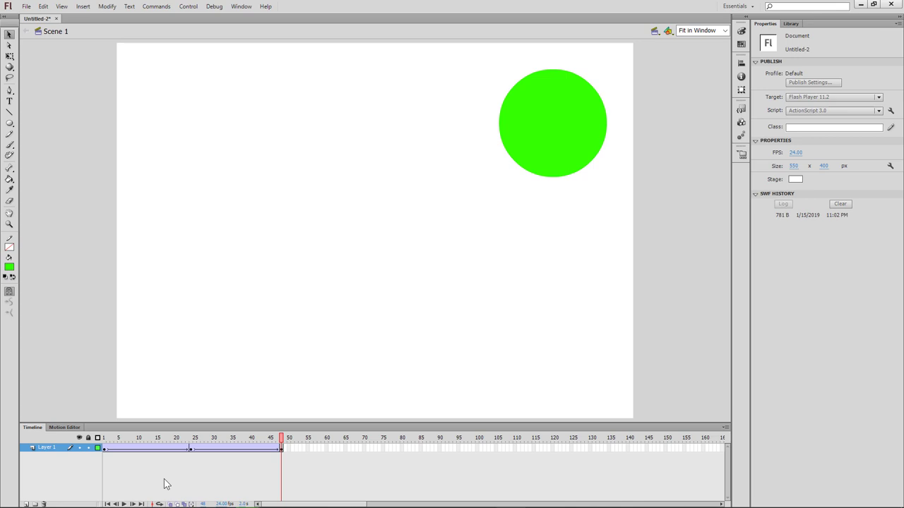
- Test the movie with Ctrl+Enter, then bring up the context menu on frame 35
key("ctrl+Return")
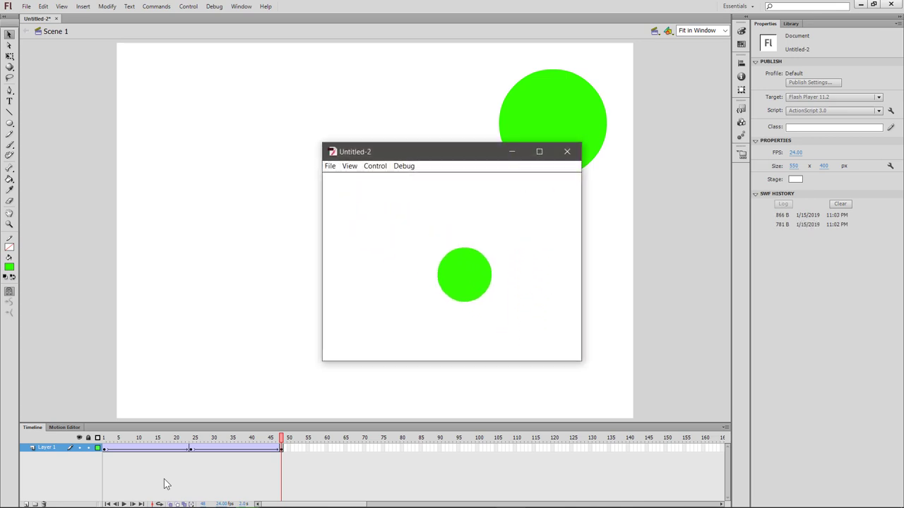
left_click(566, 151)
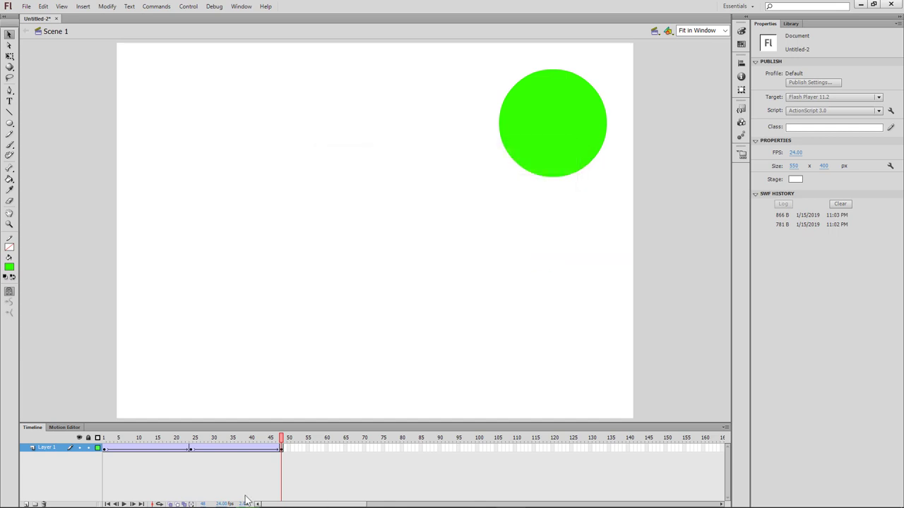
left_click(231, 449)
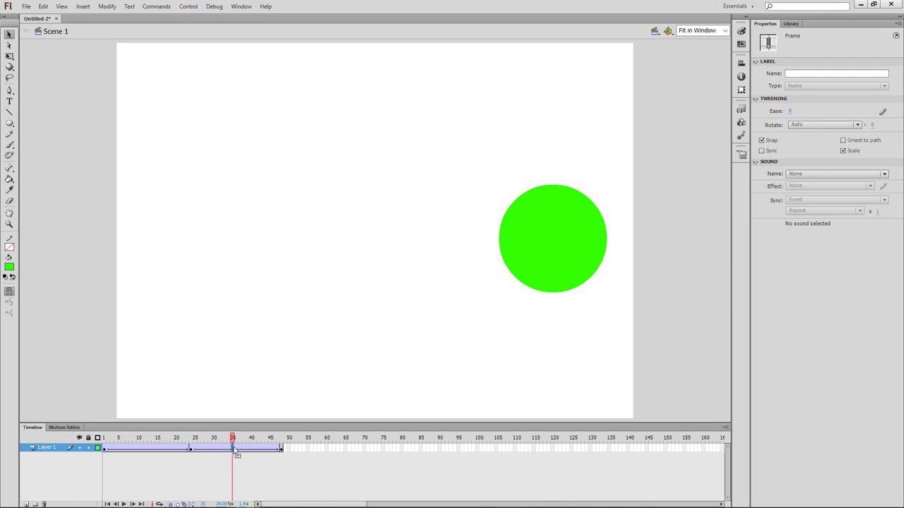
right_click(236, 452)
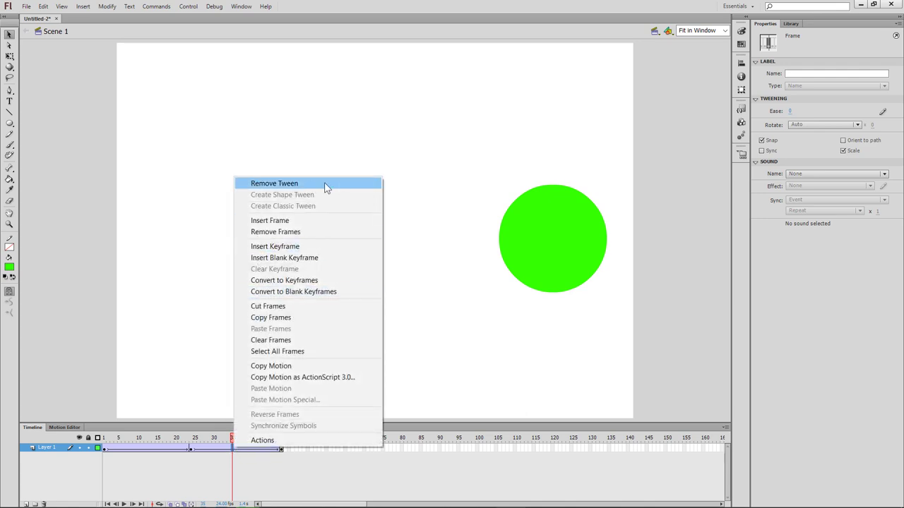
- Remove the motion tween from the frame 25–48 span and play back to check
left_click(285, 185)
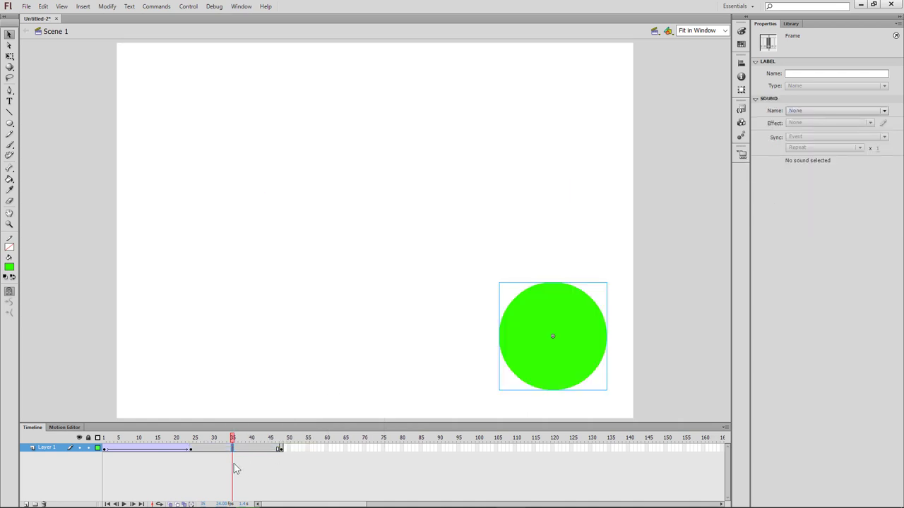
key("Return")
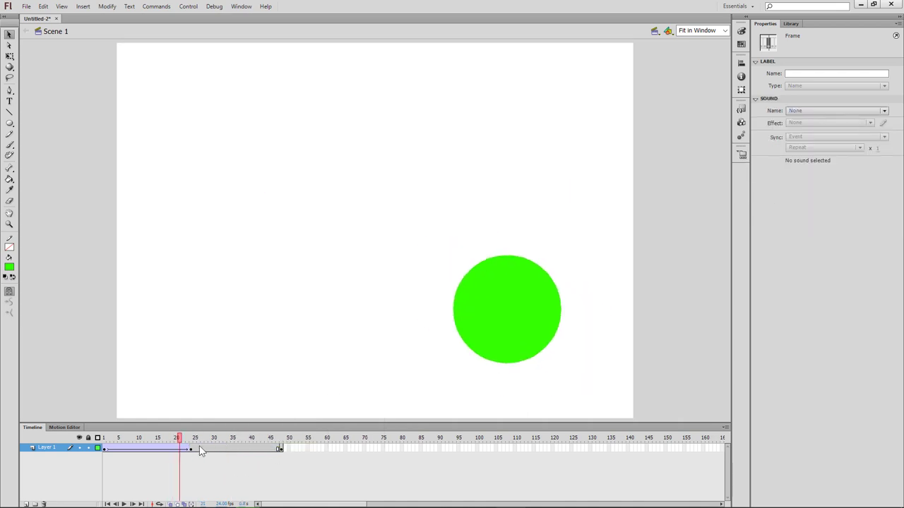
left_click(202, 450)
left_click(221, 448)
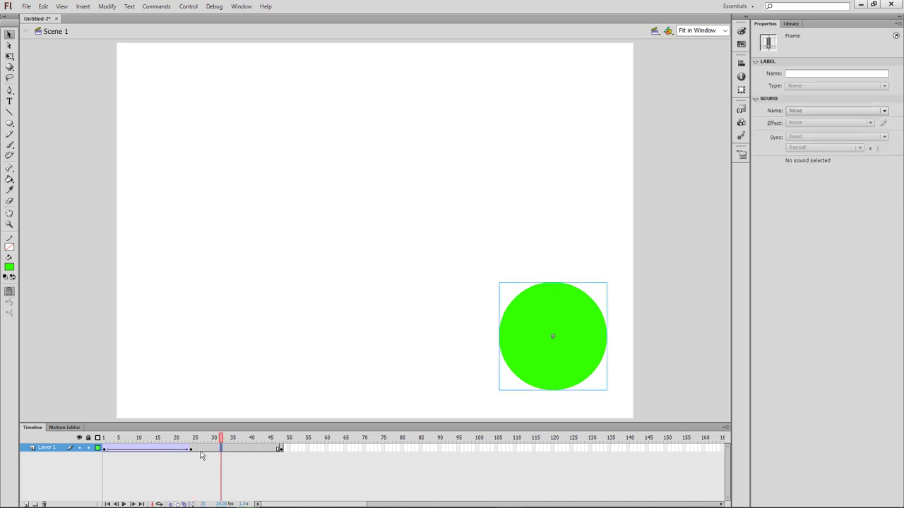
key("Return")
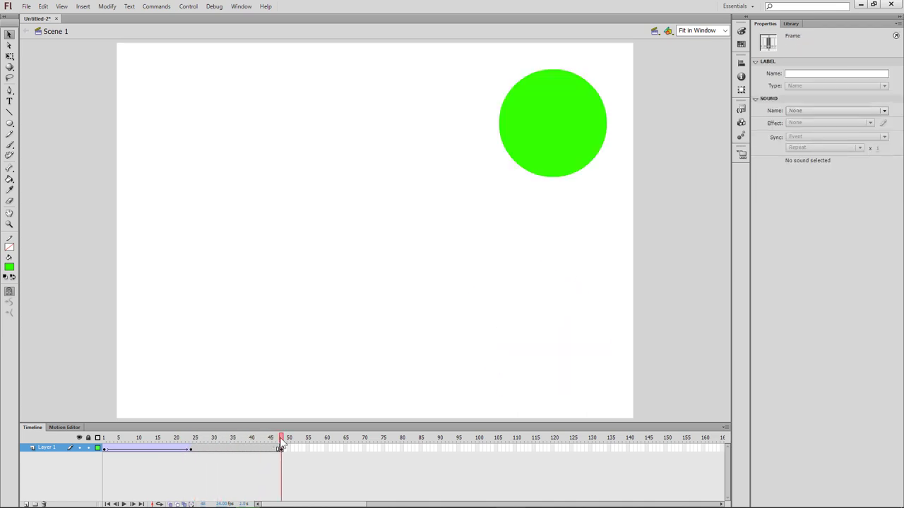
- Create a classic tween between frames 25 and 48, moving the circle to the top right
right_click(219, 449)
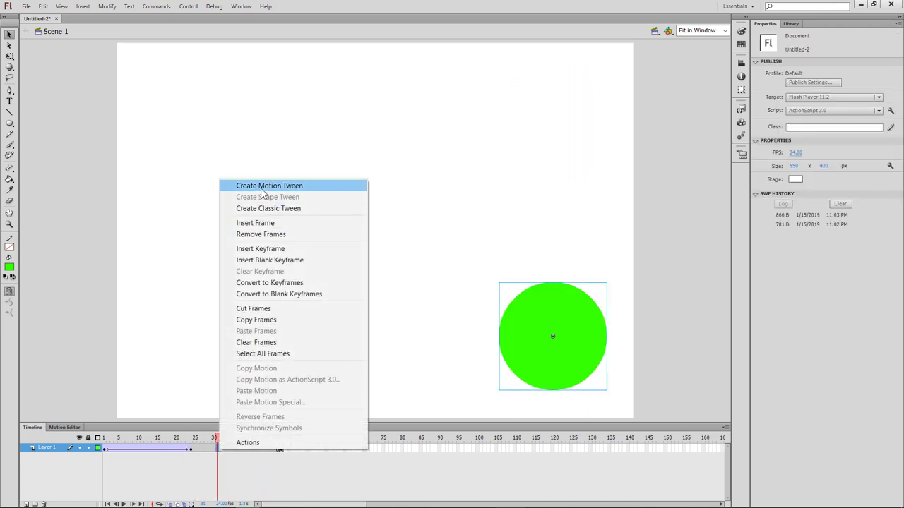
left_click(265, 208)
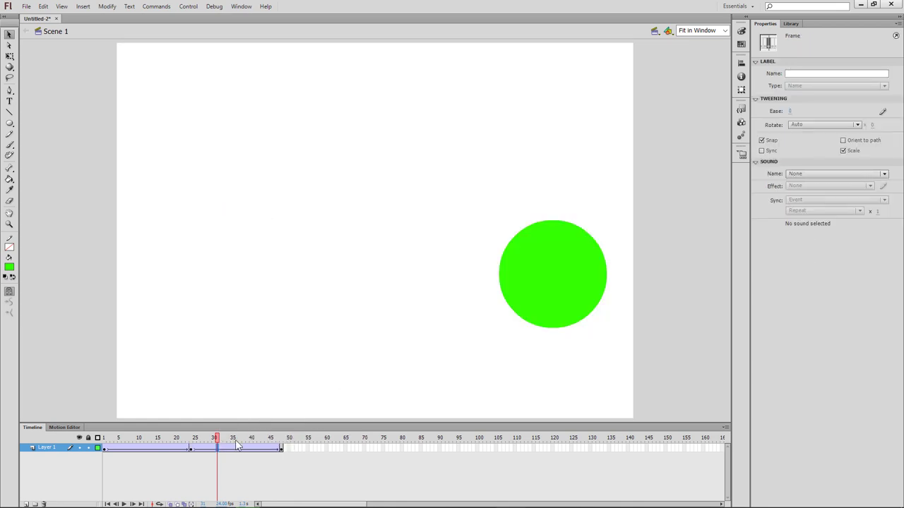
left_click_drag(218, 441, 283, 452)
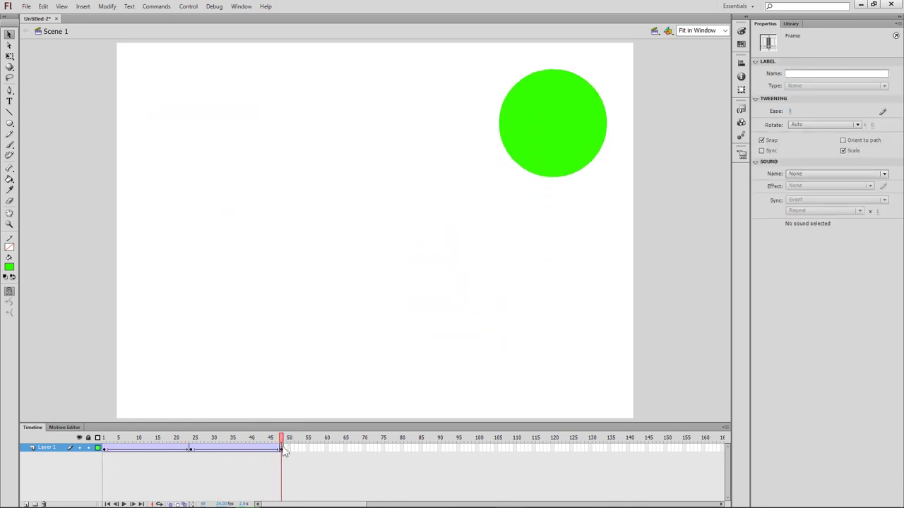
left_click(373, 471)
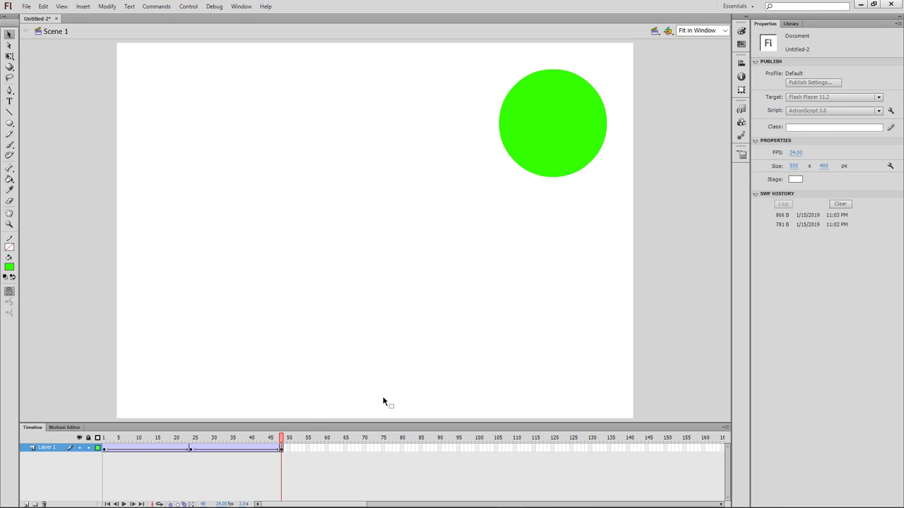
- Insert a blank keyframe at frame 73 and scrub frames 48–73 to check the circle
right_click(374, 449)
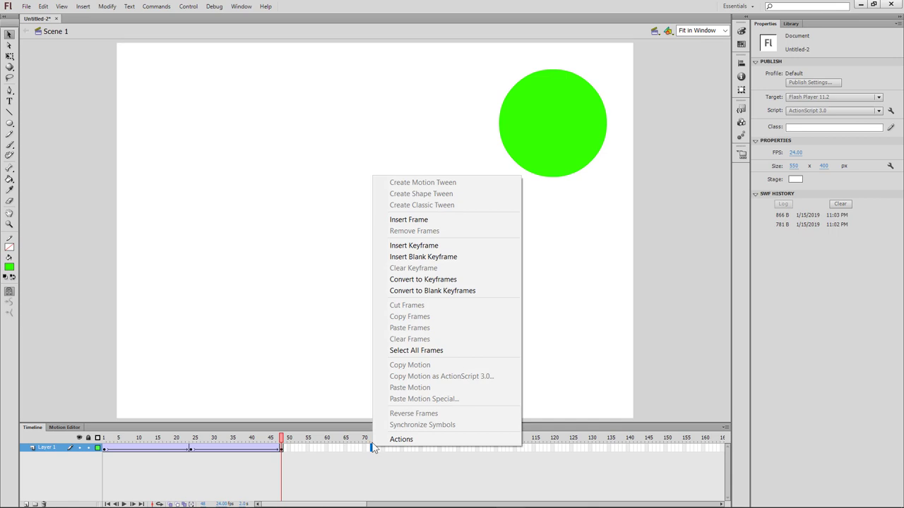
left_click(431, 258)
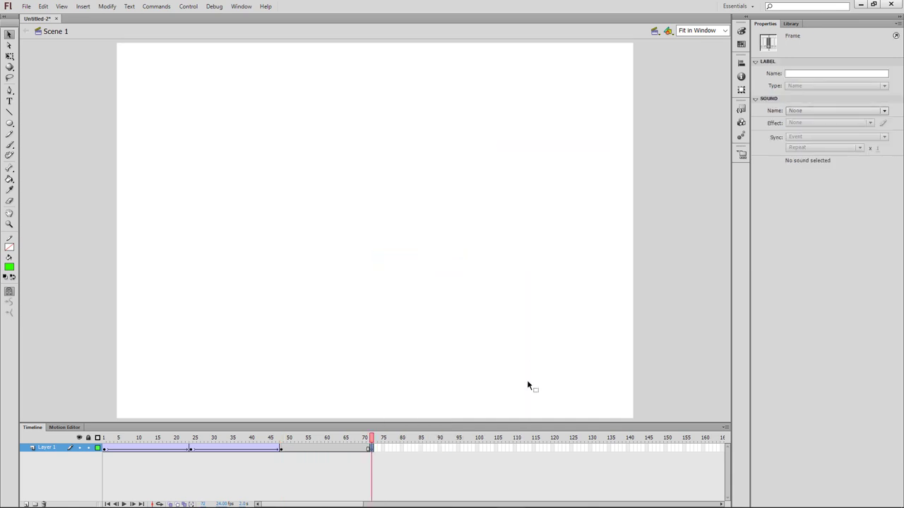
left_click_drag(372, 442, 281, 460)
left_click(370, 448)
mouse_move(371, 446)
left_mouse_down()
mouse_move(343, 447)
mouse_move(374, 459)
left_mouse_up()
left_click(367, 448)
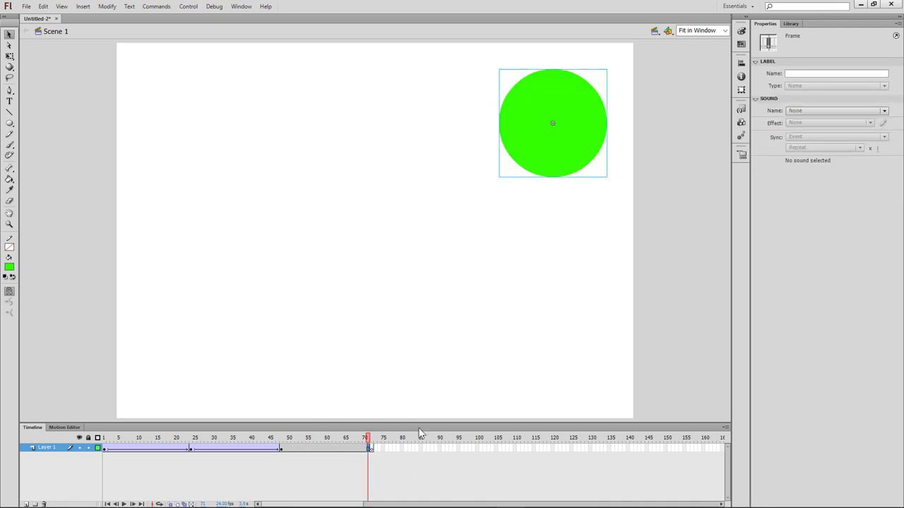
left_click_drag(370, 446, 320, 453)
- Create a classic tween across the frames after keyframe 48 and scrub to preview it
right_click(322, 450)
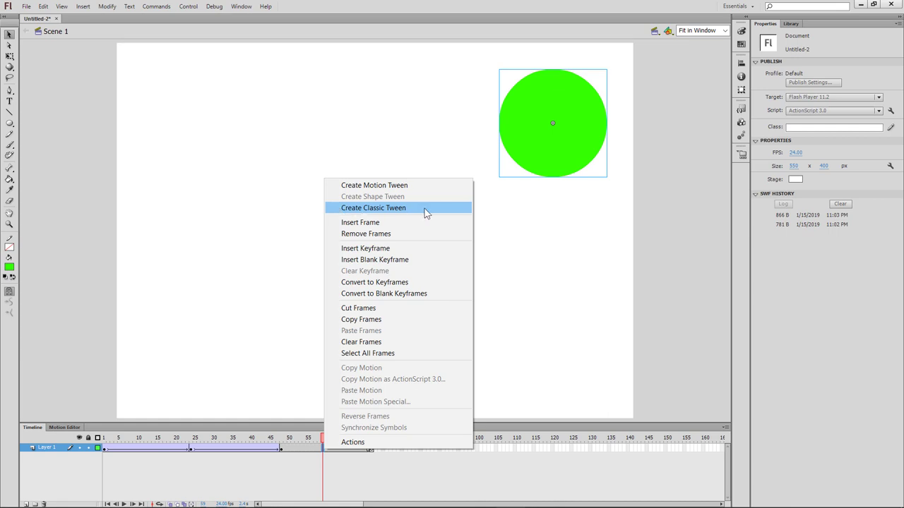
left_click(334, 209)
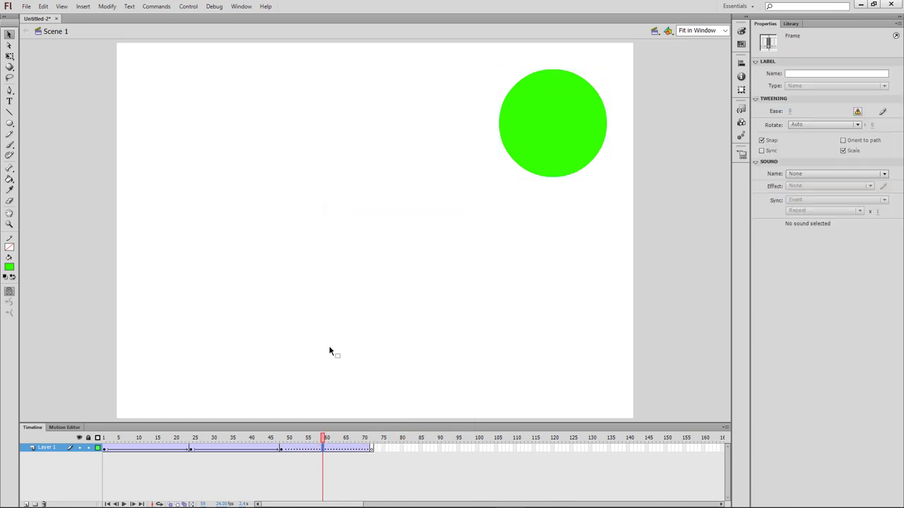
left_click_drag(323, 450, 285, 458)
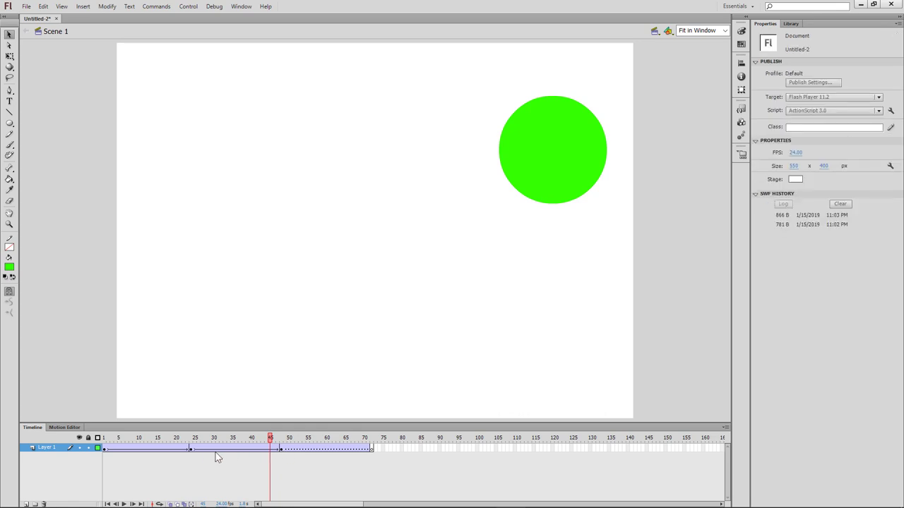
mouse_move(375, 449)
left_mouse_down()
mouse_move(272, 449)
mouse_move(364, 450)
left_mouse_up()
left_click(372, 450)
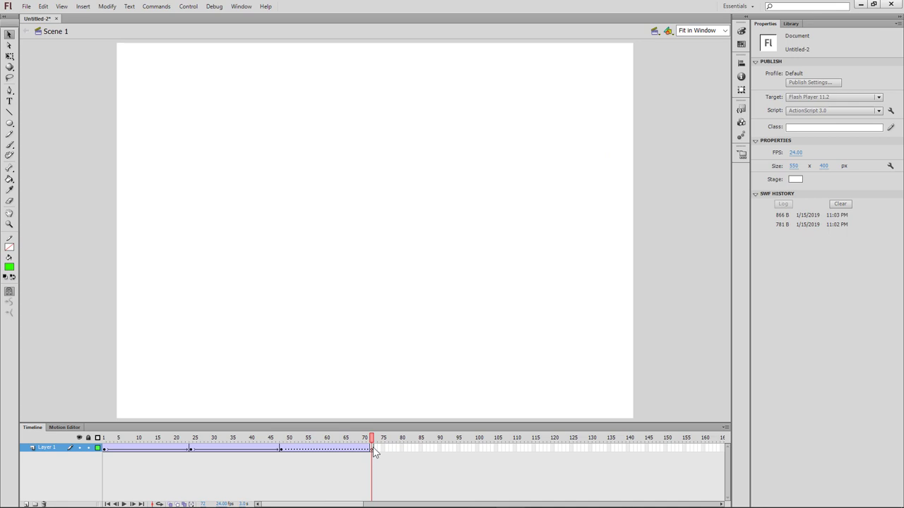
left_click(284, 449)
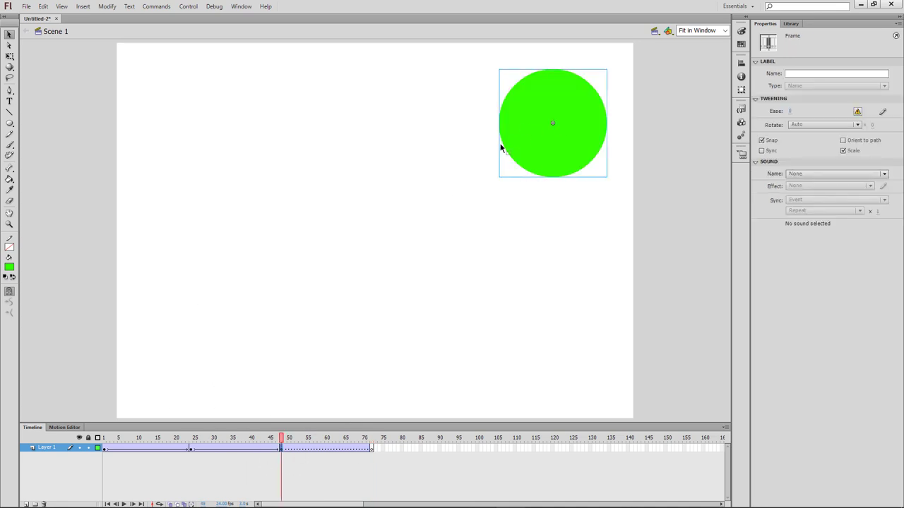
left_click(372, 449)
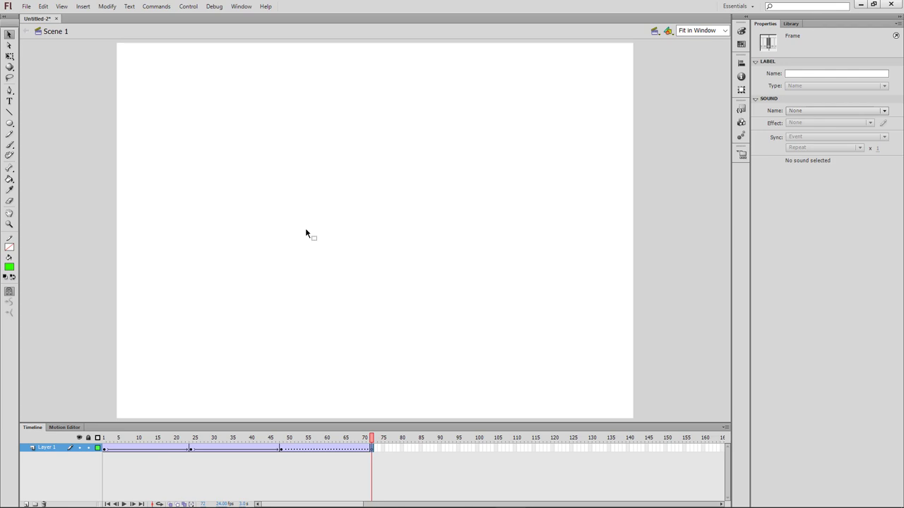
left_click_drag(336, 448, 372, 452)
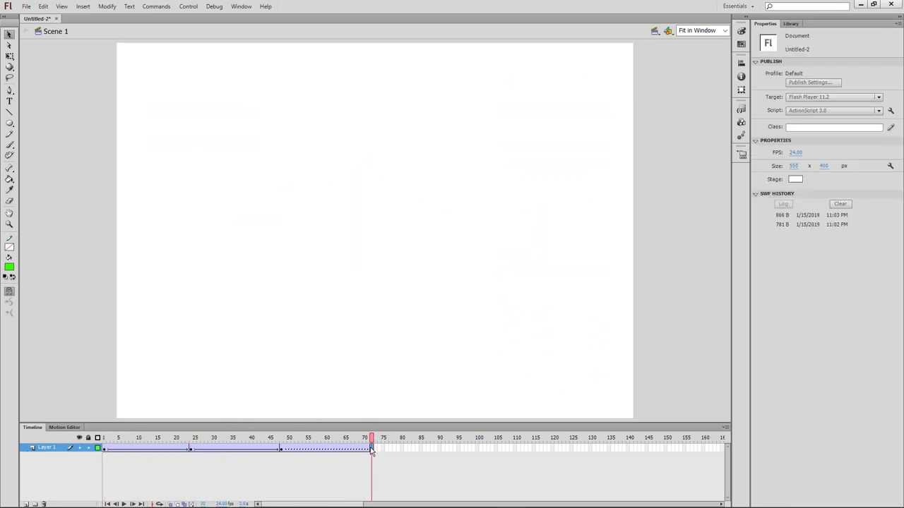
- Insert a keyframe at frame 73, undo it with Ctrl+Z, and play back the animation
right_click(372, 452)
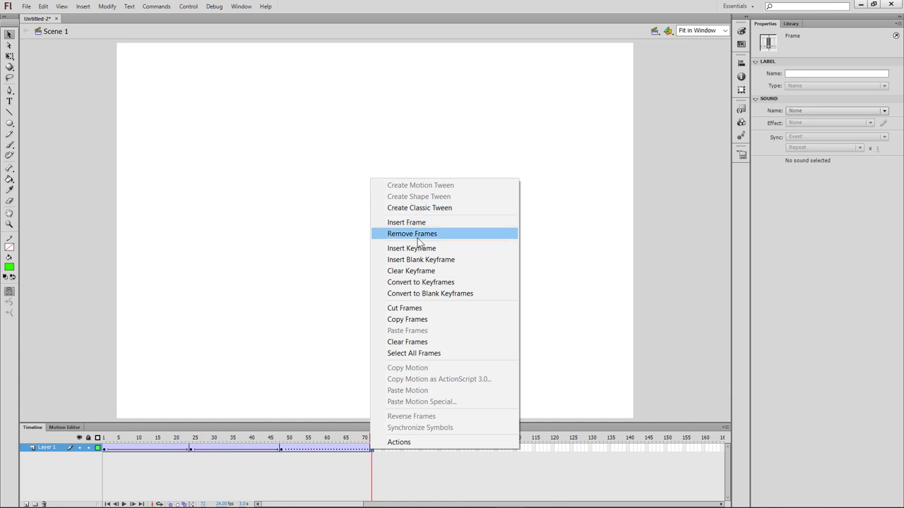
left_click(418, 249)
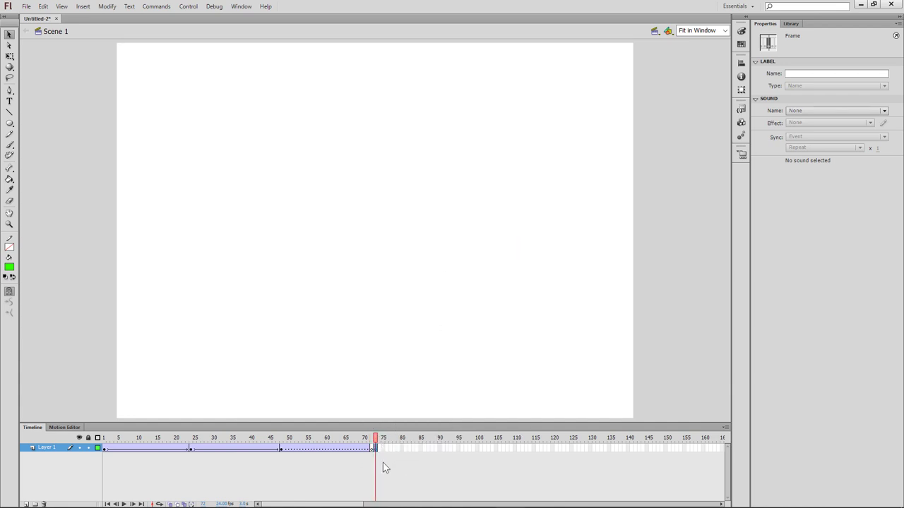
key("ctrl+z")
key("Return")
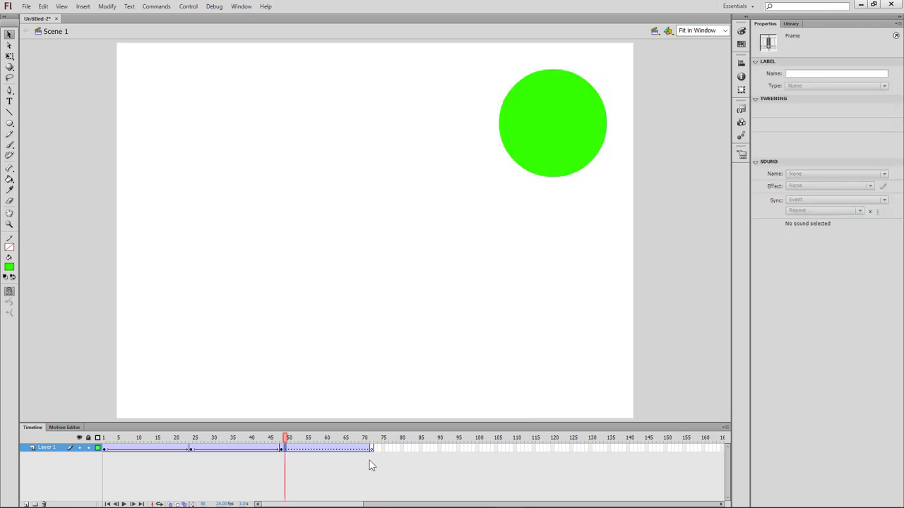
key("Return")
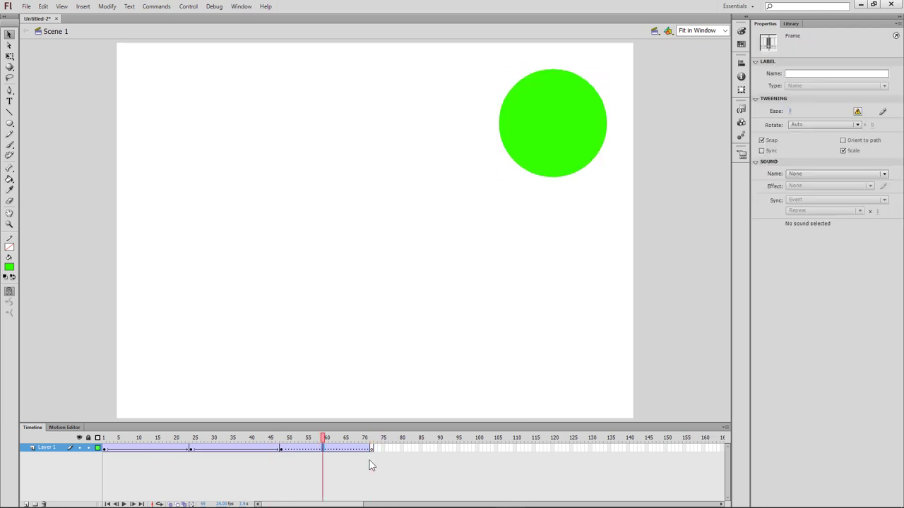
key("Return")
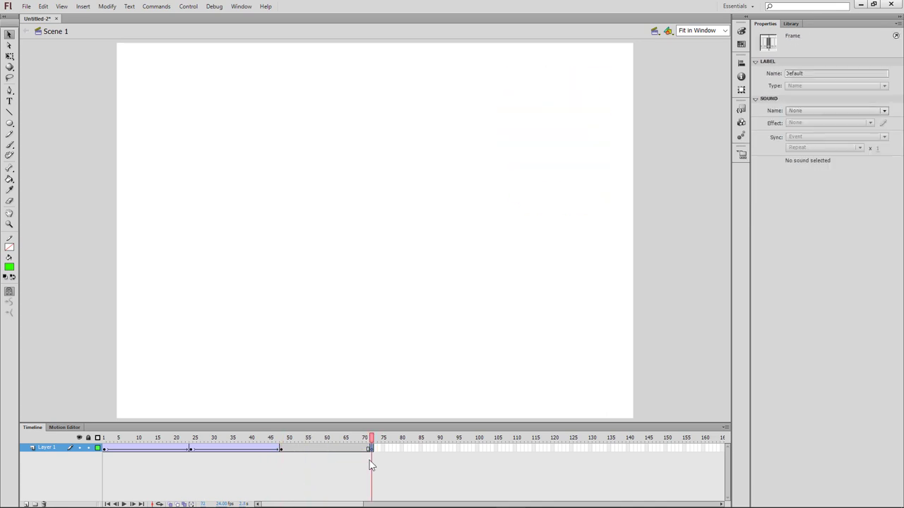
- Insert a keyframe at frame 72 and move the circle to the stage's bottom left
right_click(372, 447)
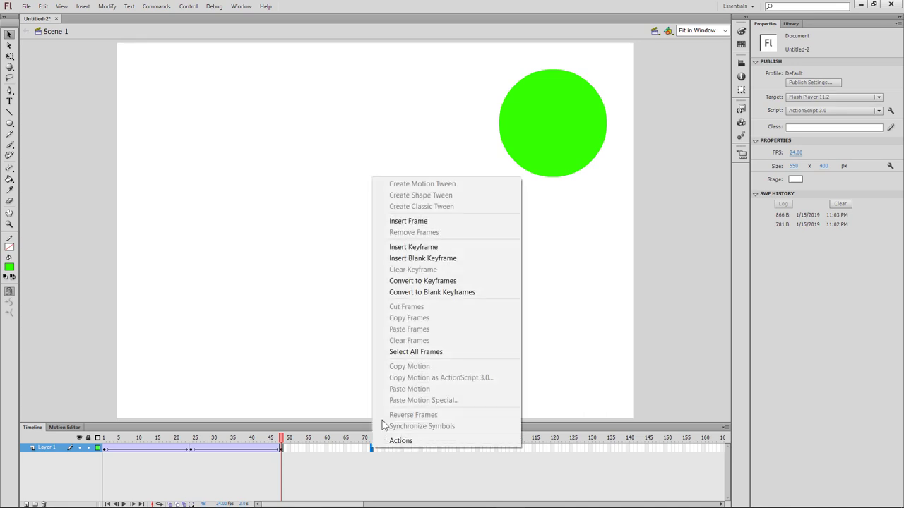
left_click(414, 247)
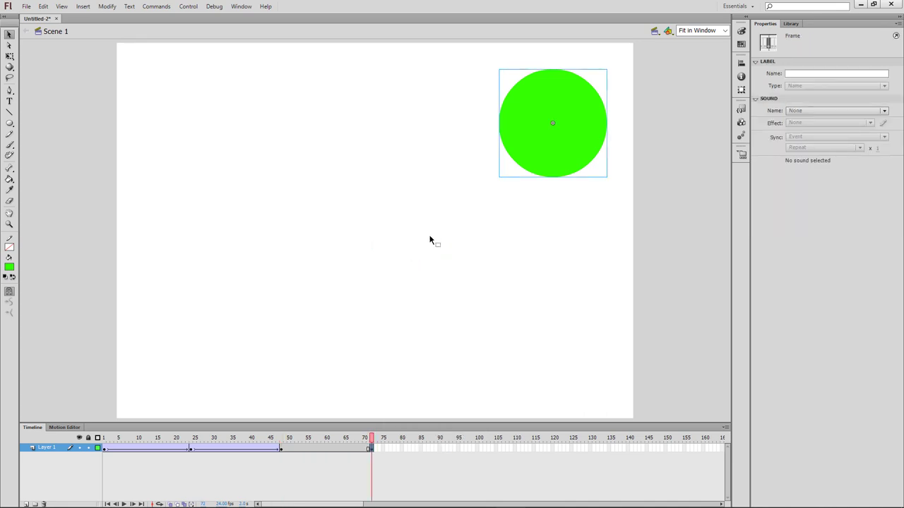
left_click_drag(557, 128, 193, 347)
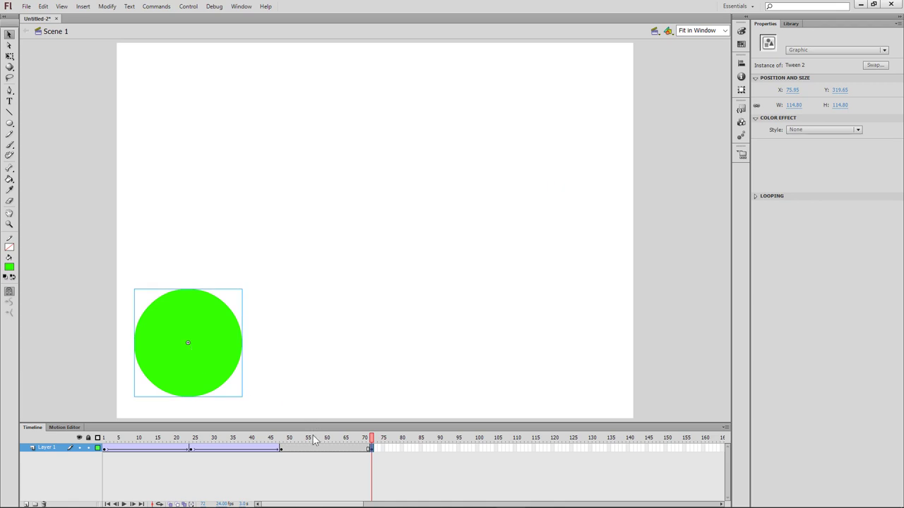
- Create a classic tween from frame 48 to 72 and scrub to preview it
right_click(317, 447)
left_click(364, 204)
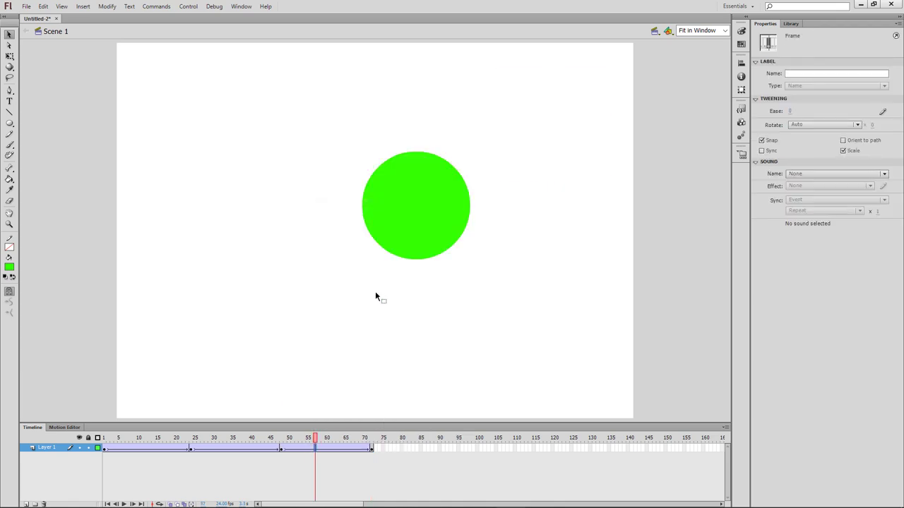
left_click_drag(315, 439, 41, 466)
key("Return")
left_click(69, 468)
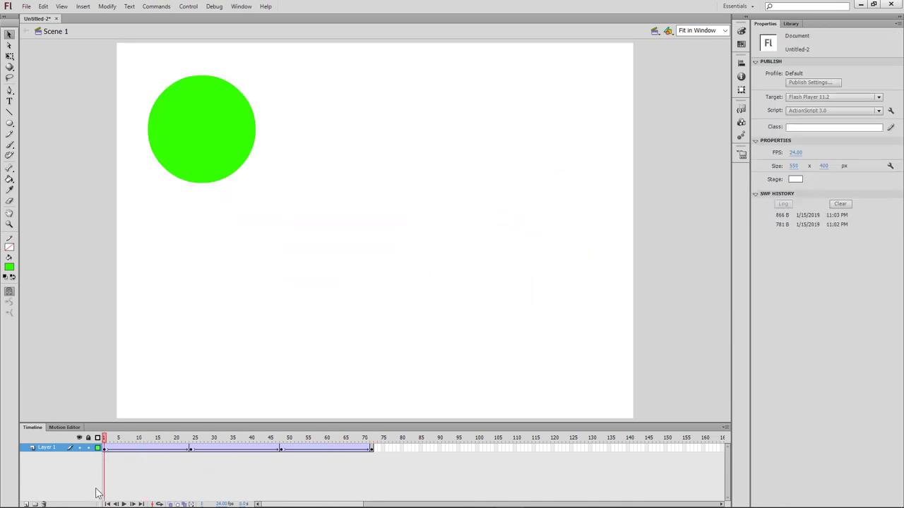
left_click(124, 504)
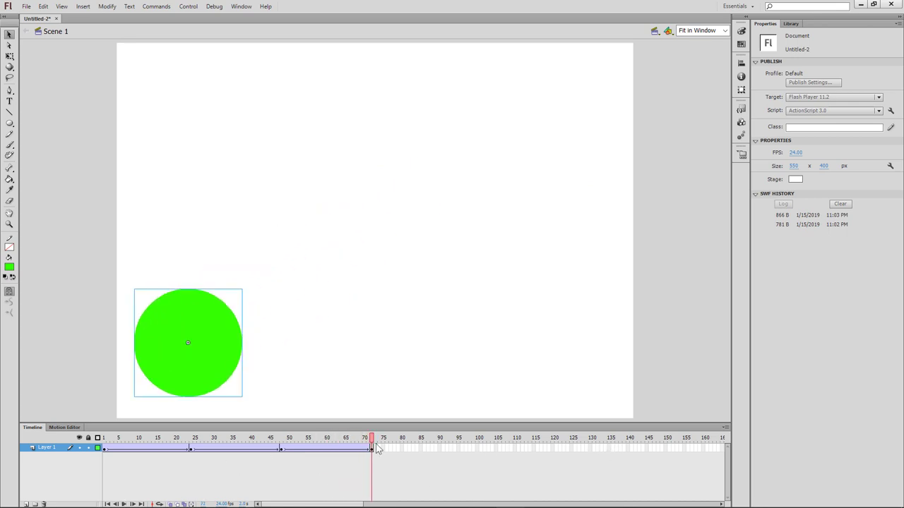
mouse_move(372, 444)
left_mouse_down()
mouse_move(117, 458)
mouse_move(374, 453)
left_mouse_up()
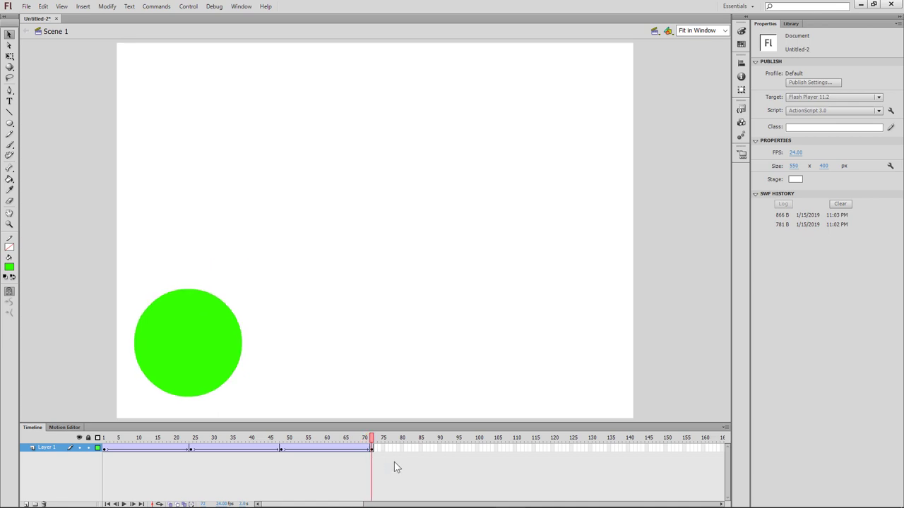